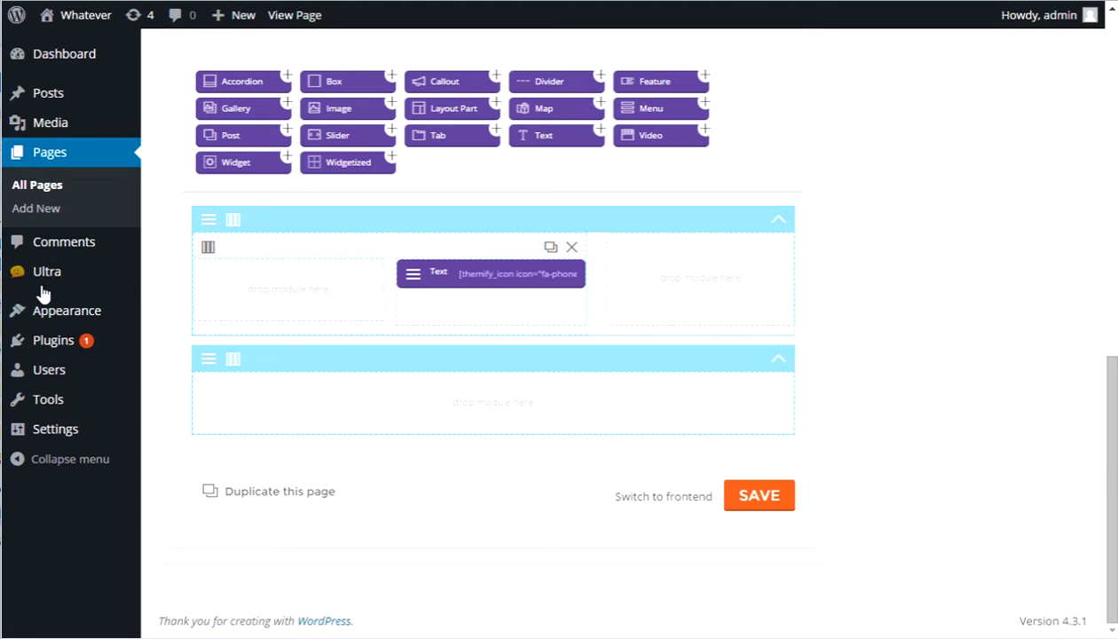
pyautogui.moveTo(46, 273)
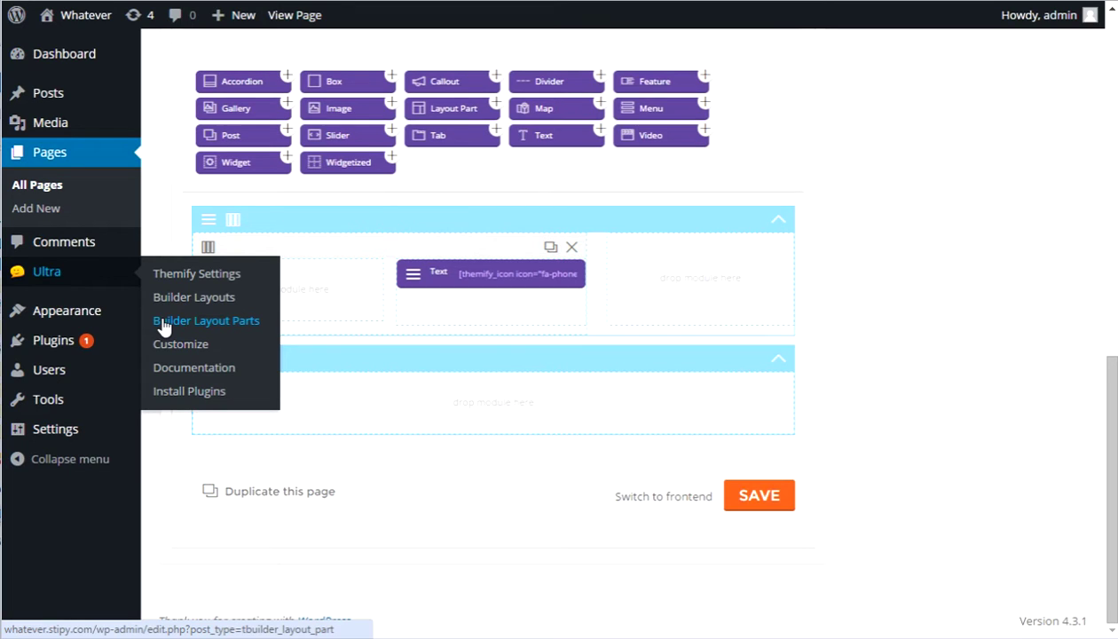
pyautogui.moveTo(74, 319)
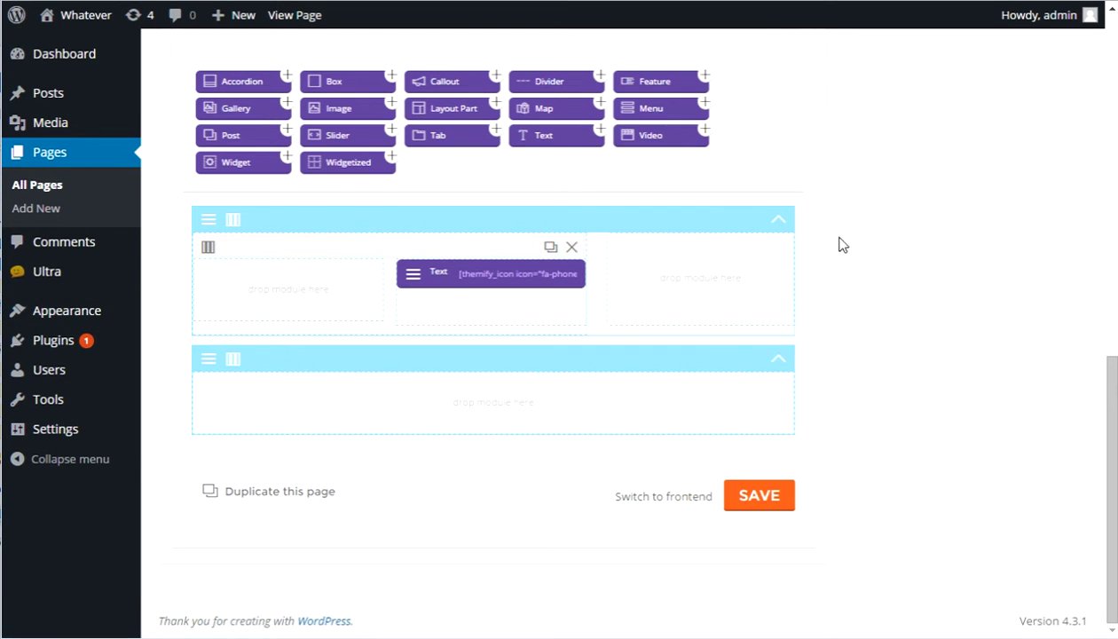
pyautogui.moveTo(208, 247)
pyautogui.scroll(2, 851, 316)
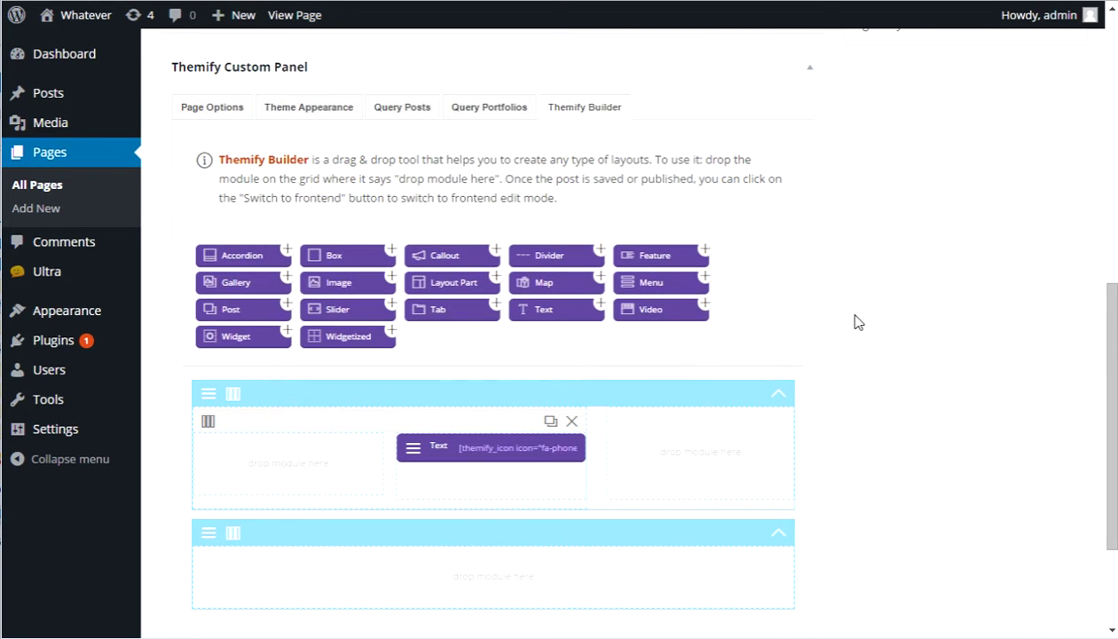
pyautogui.scroll(-2, 857, 319)
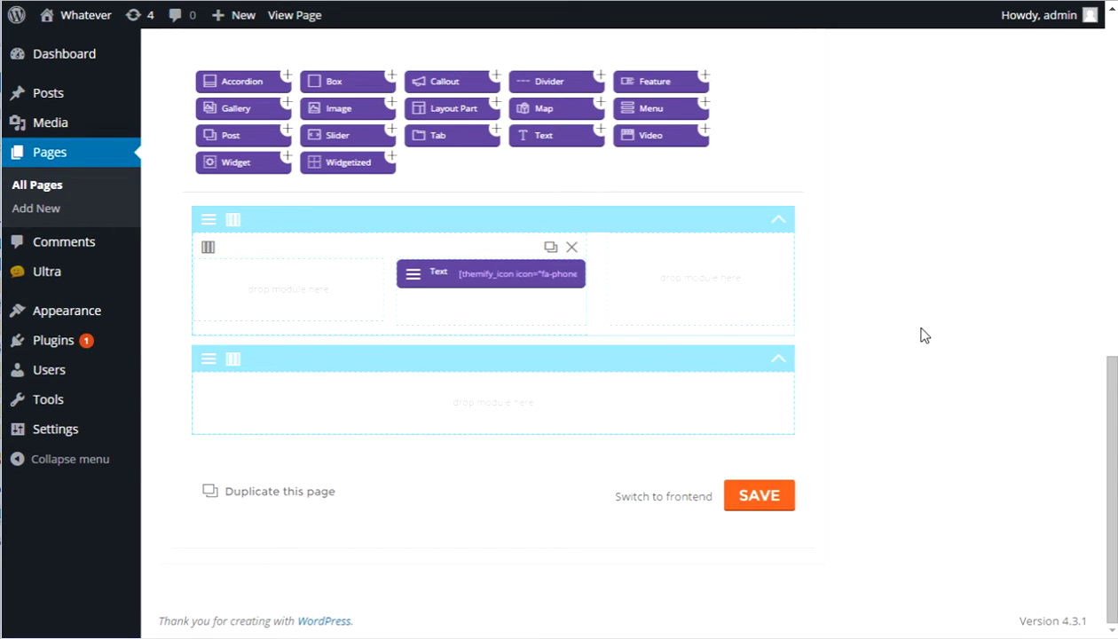
# Create a new builder layout part titled "sidebar"
pyautogui.moveTo(55, 281)
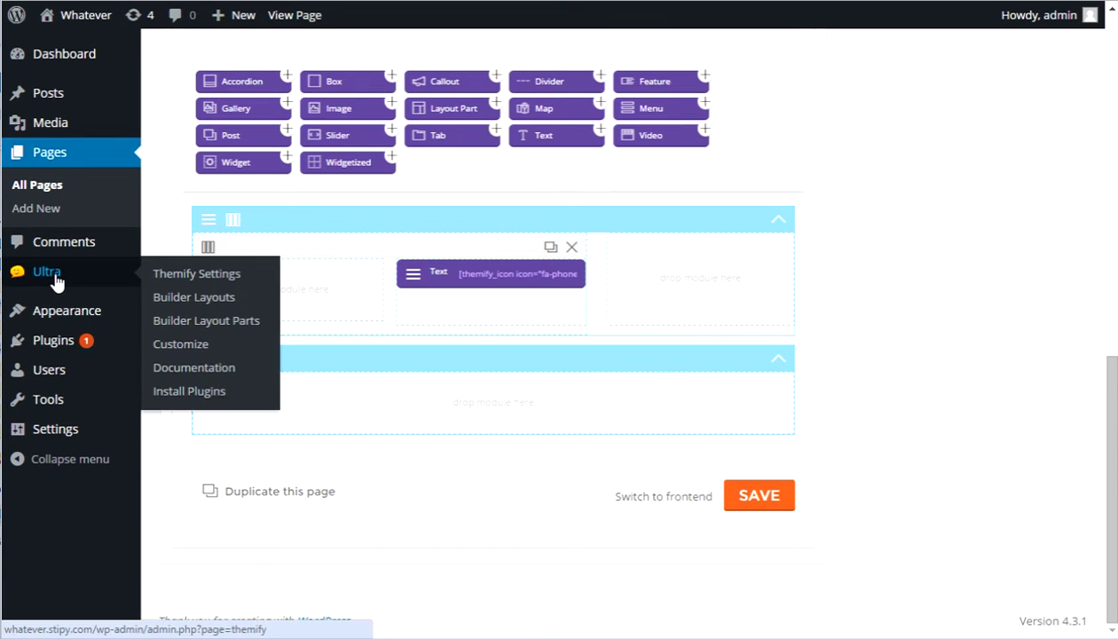
pyautogui.click(204, 324)
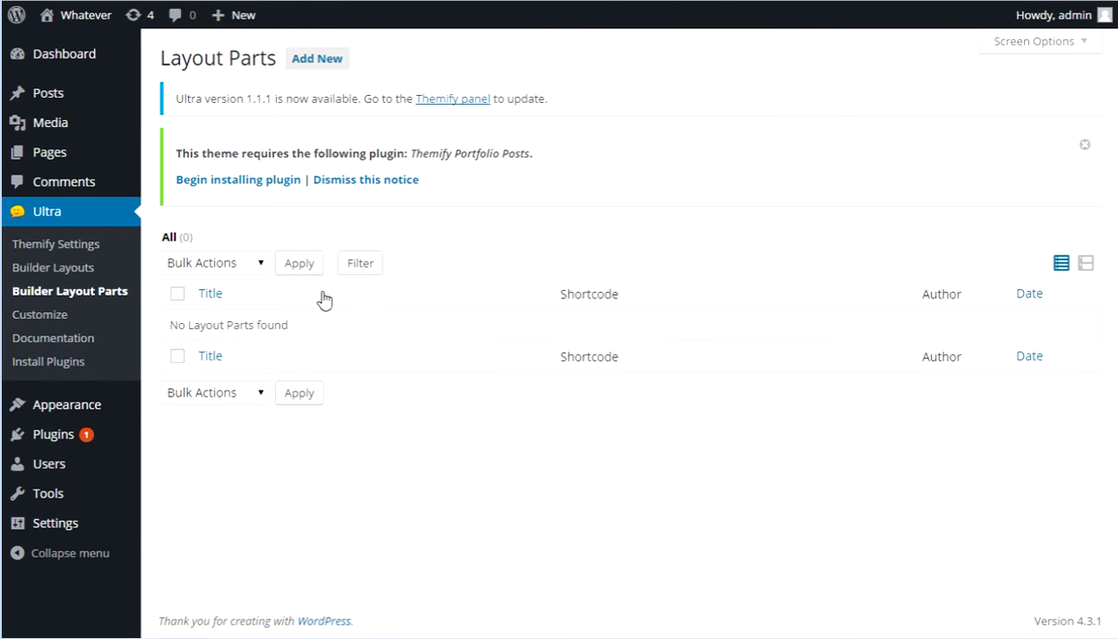
pyautogui.click(312, 60)
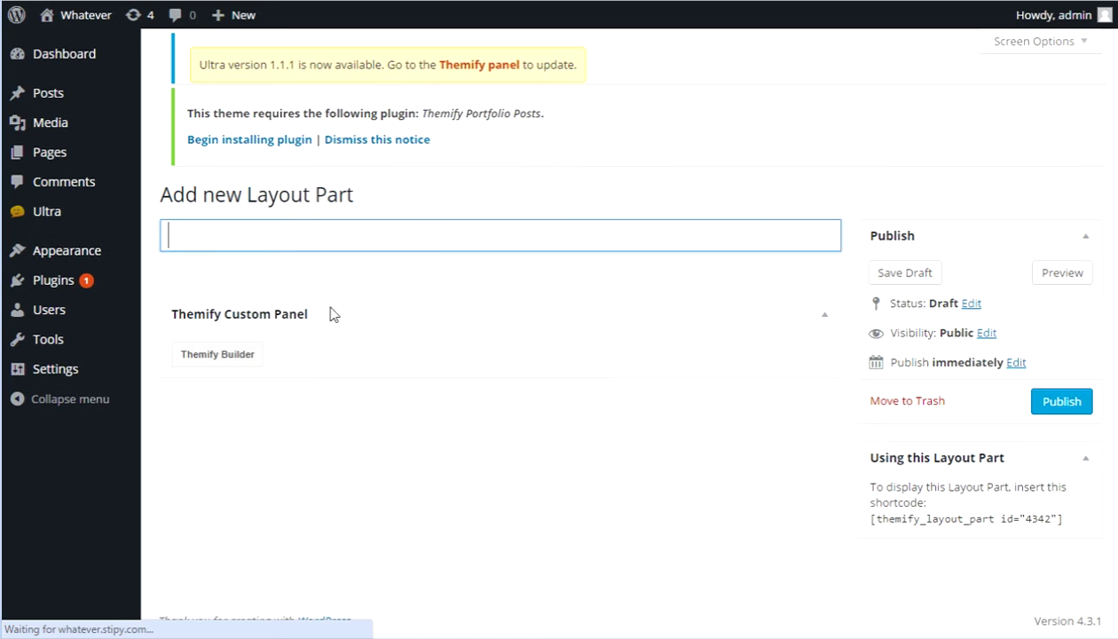
pyautogui.click(208, 246)
pyautogui.write('sidebar')
# Add a Text module to the empty builder row and enter a "Phone:" line with the business's phone number
pyautogui.scroll(-3, 512, 274)
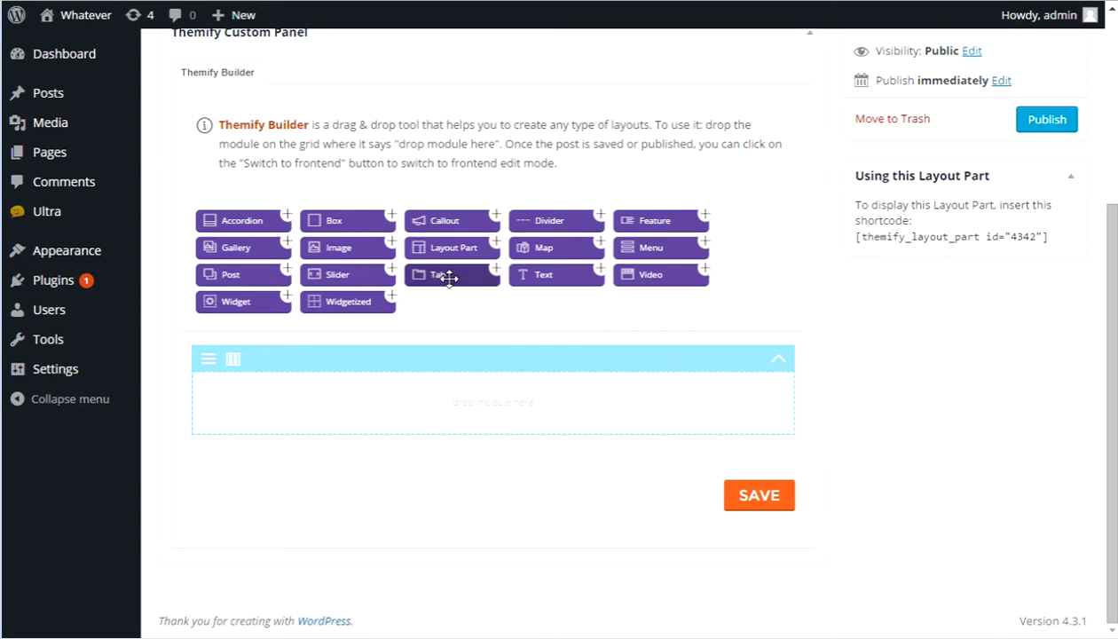
pyautogui.moveTo(528, 275); pyautogui.dragTo(411, 391)
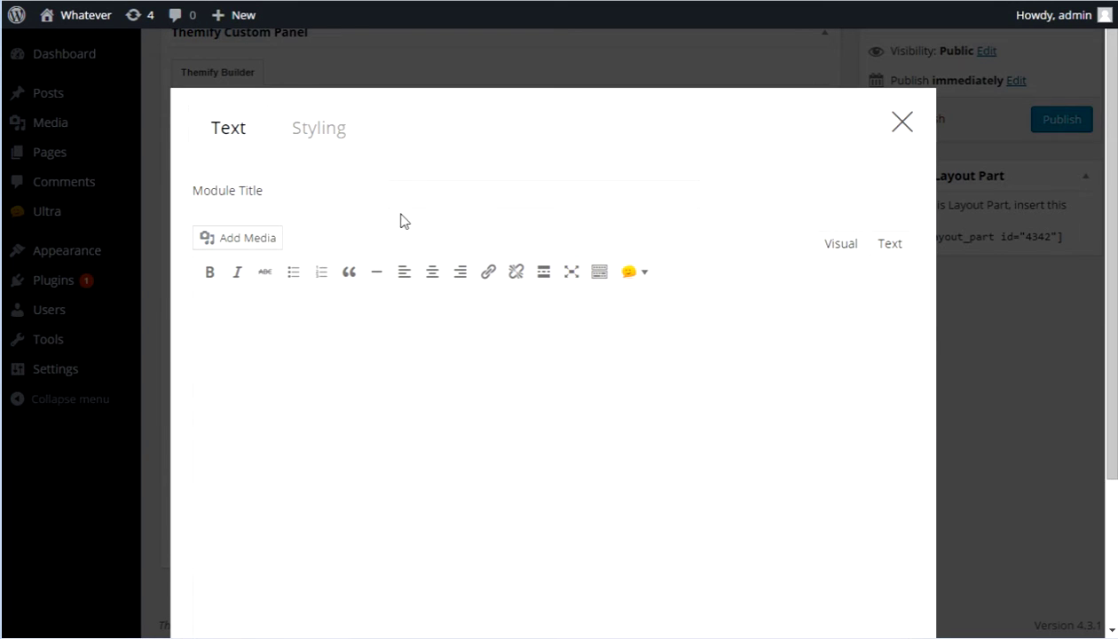
pyautogui.click(234, 307)
pyautogui.write('Phone: 1-888-')
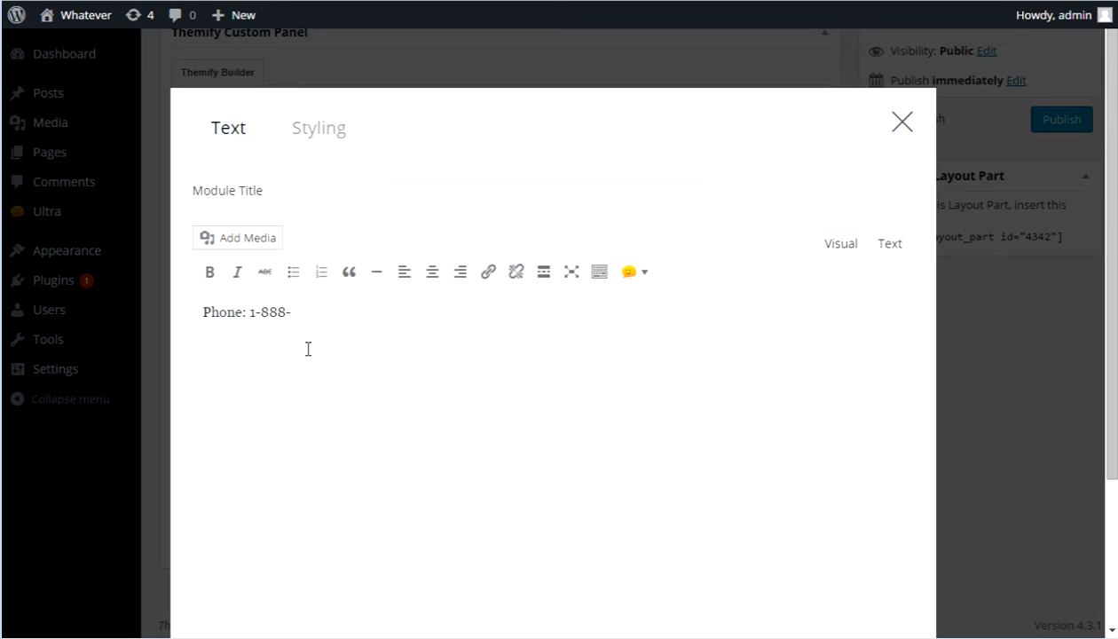
pyautogui.write('555-1212')
pyautogui.press('Return')
pyautogui.press('BackSpace')
pyautogui.press('Return')
# Add an "Address:" entry to the module text with the street address, and the city and district on the following line
pyautogui.write('Addr')
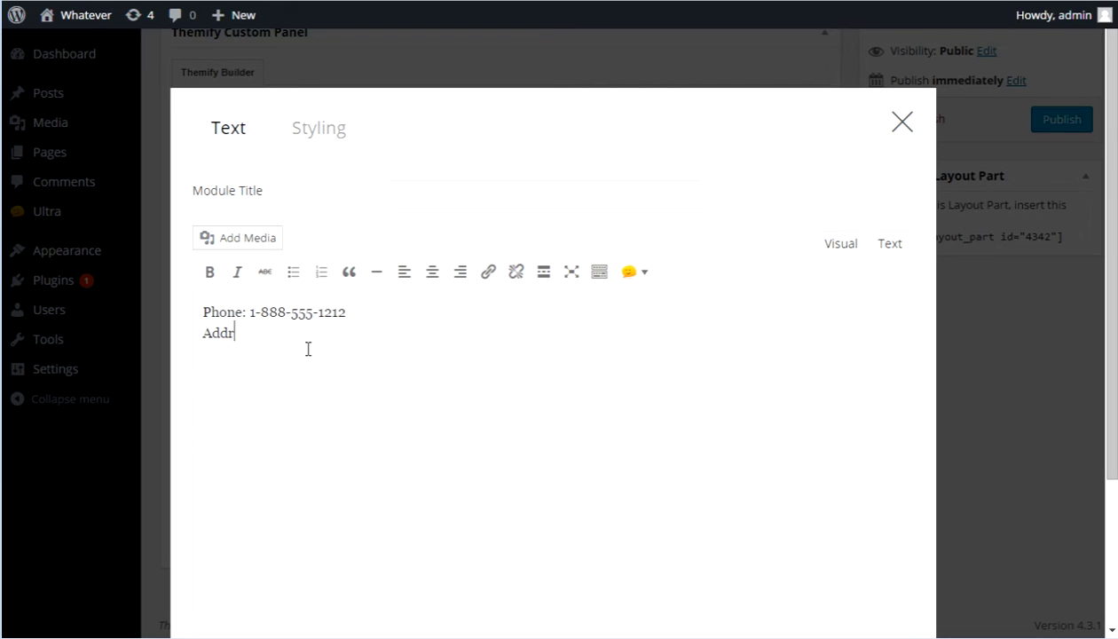
pyautogui.write('ess: 1600 Pennsylvania A')
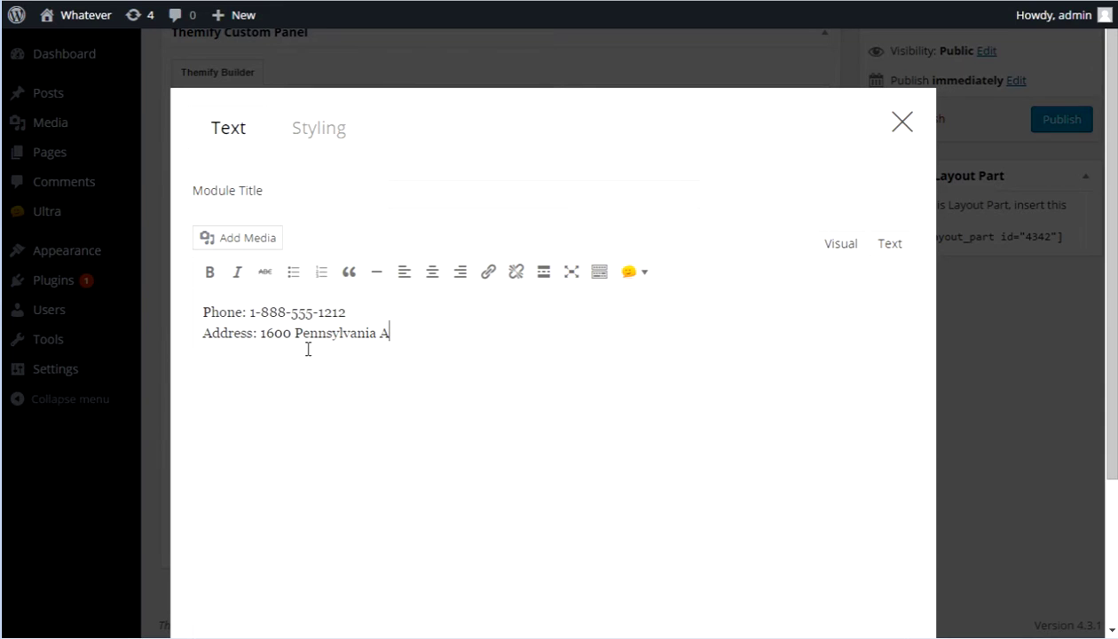
pyautogui.write('ve.')
pyautogui.press('Return')
pyautogui.press('BackSpace')
pyautogui.press('Return')
pyautogui.press('BackSpace')
pyautogui.press('Return')
pyautogui.press('BackSpace')
pyautogui.write('Washington')
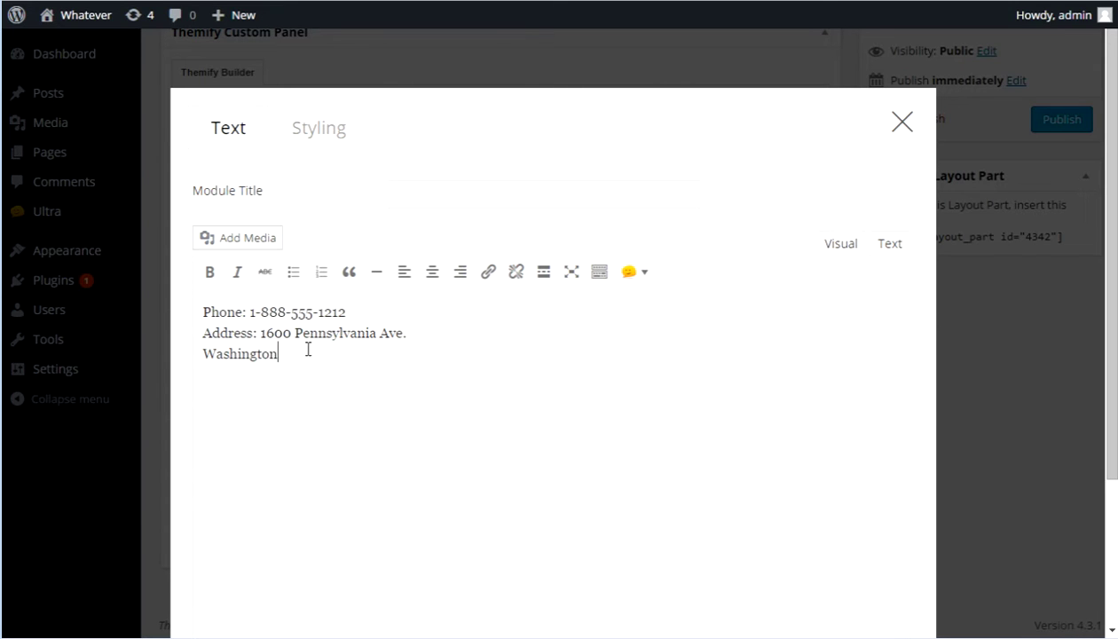
pyautogui.write(', DC')
pyautogui.press('Return')
# Add an "Hours:" paragraph followed by a "9AM - 5PM" paragraph to the module text
pyautogui.write('Hours:')
pyautogui.press('Return')
pyautogui.write('9AM - 5')
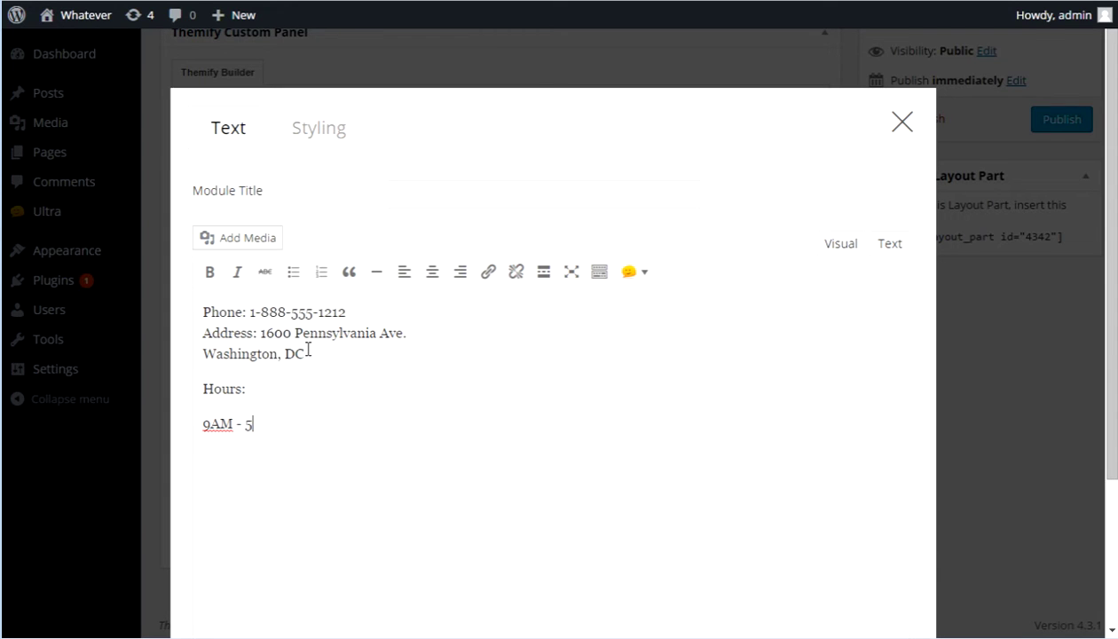
pyautogui.write('PM')
# Set the Text module's font color to white (ffffff) in its styling options
pyautogui.click(306, 134)
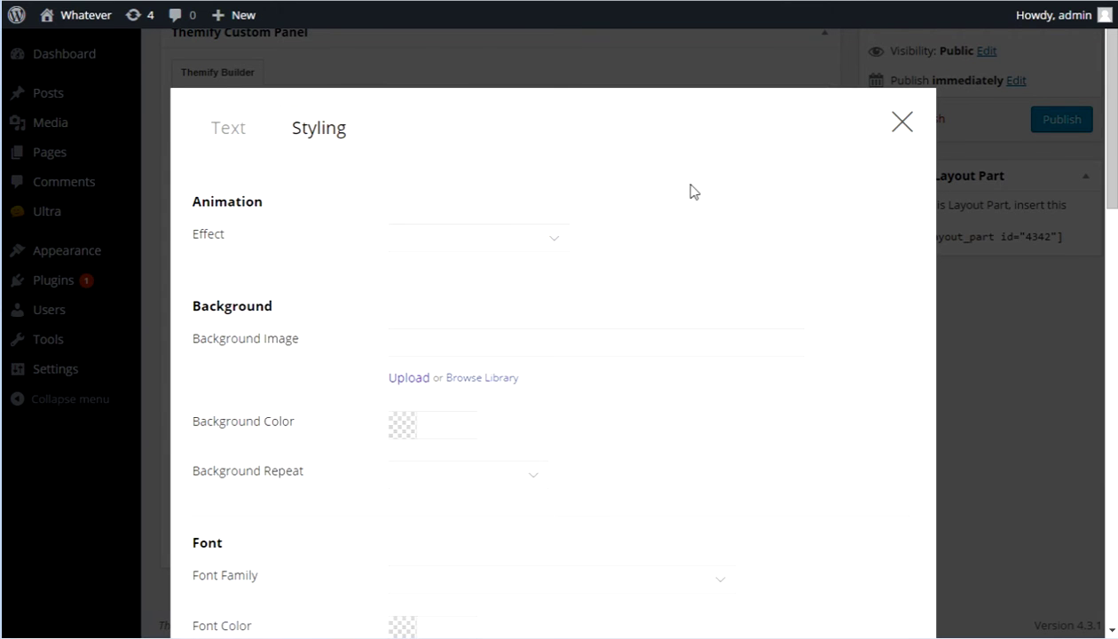
pyautogui.scroll(-1, 692, 191)
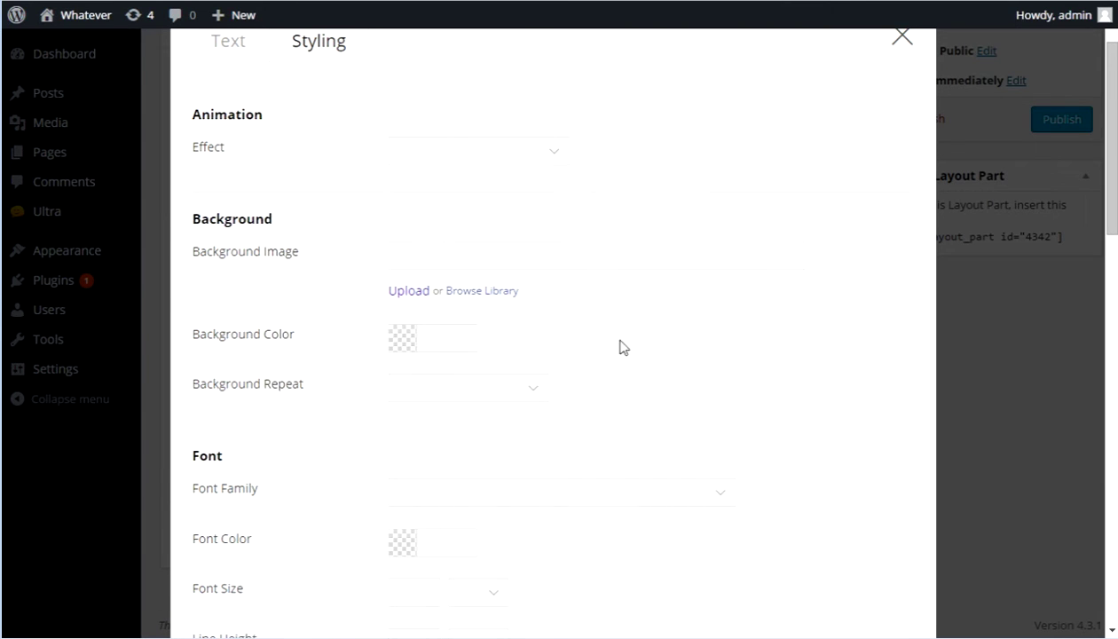
pyautogui.scroll(-2, 556, 391)
pyautogui.click(440, 366)
pyautogui.write('fff')
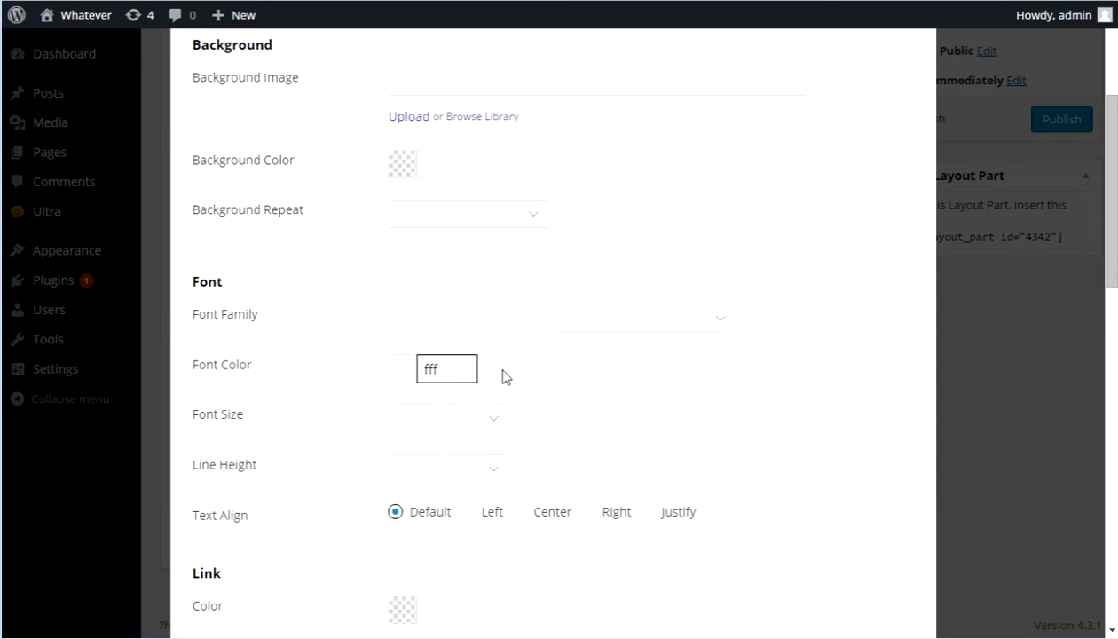
pyautogui.click(543, 379)
pyautogui.click(401, 378)
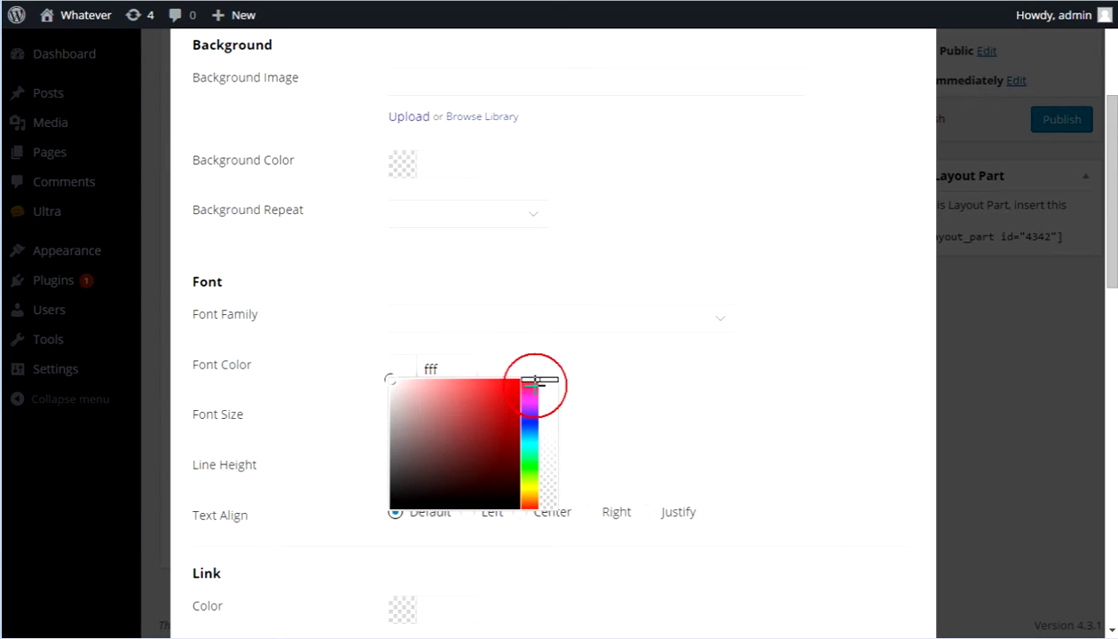
pyautogui.click(391, 377)
pyautogui.click(687, 371)
pyautogui.doubleClick(440, 368)
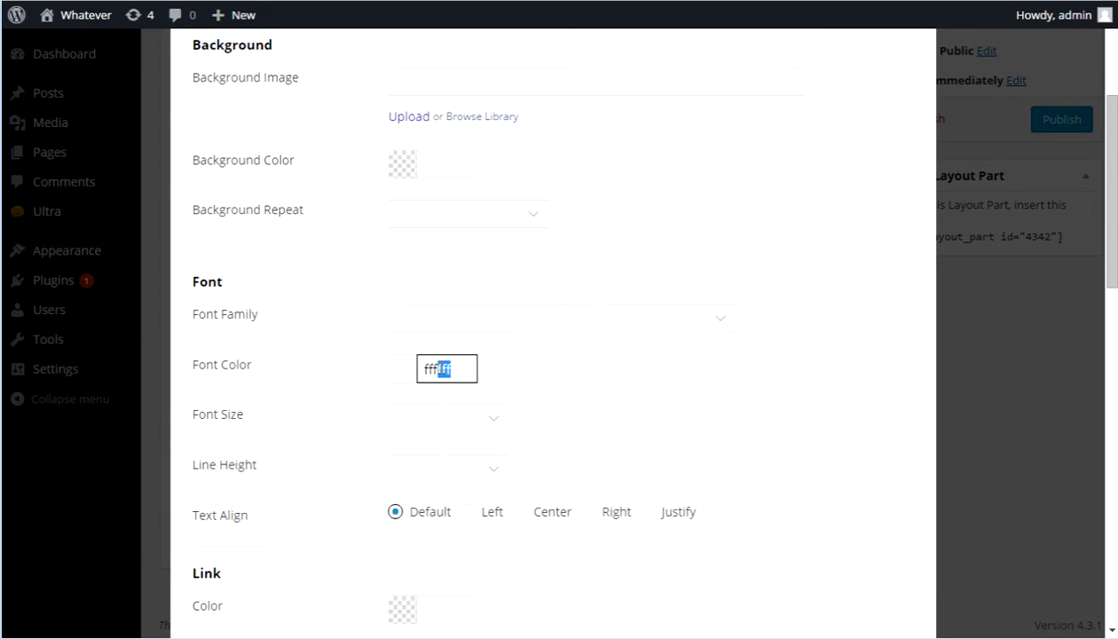
# Set the Text module's top padding to 0 px
pyautogui.scroll(-7, 691, 390)
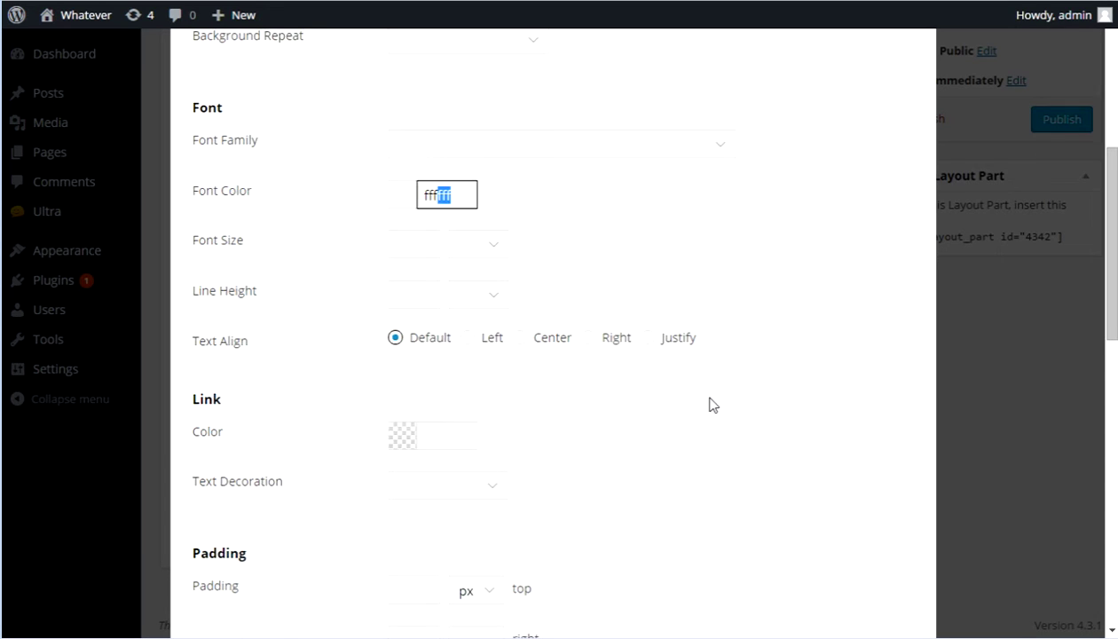
pyautogui.scroll(-5, 768, 425)
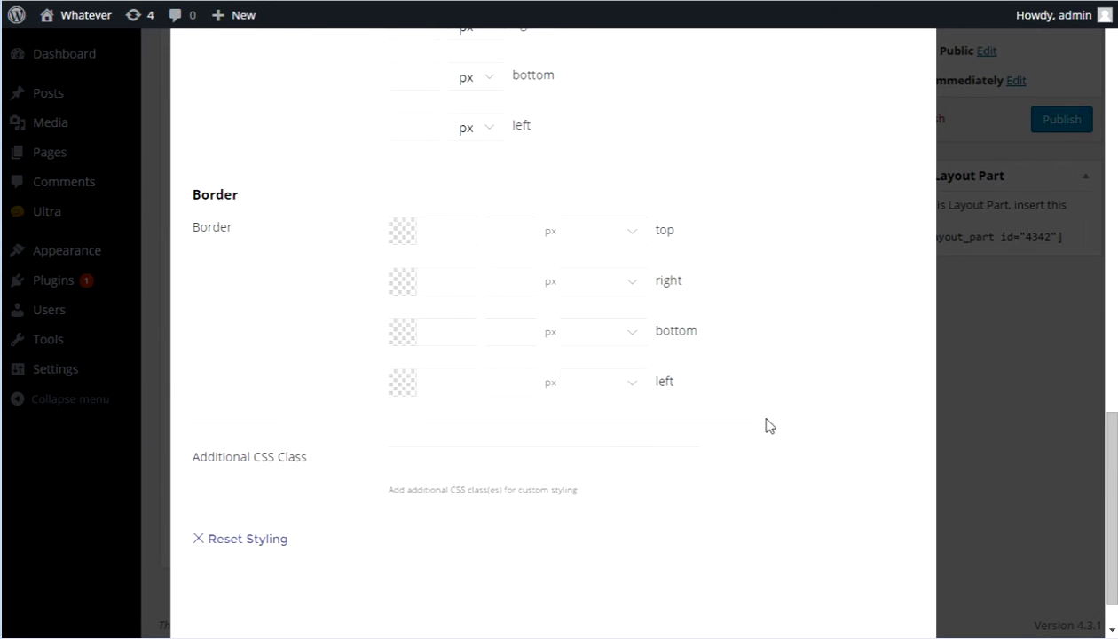
pyautogui.scroll(8, 769, 425)
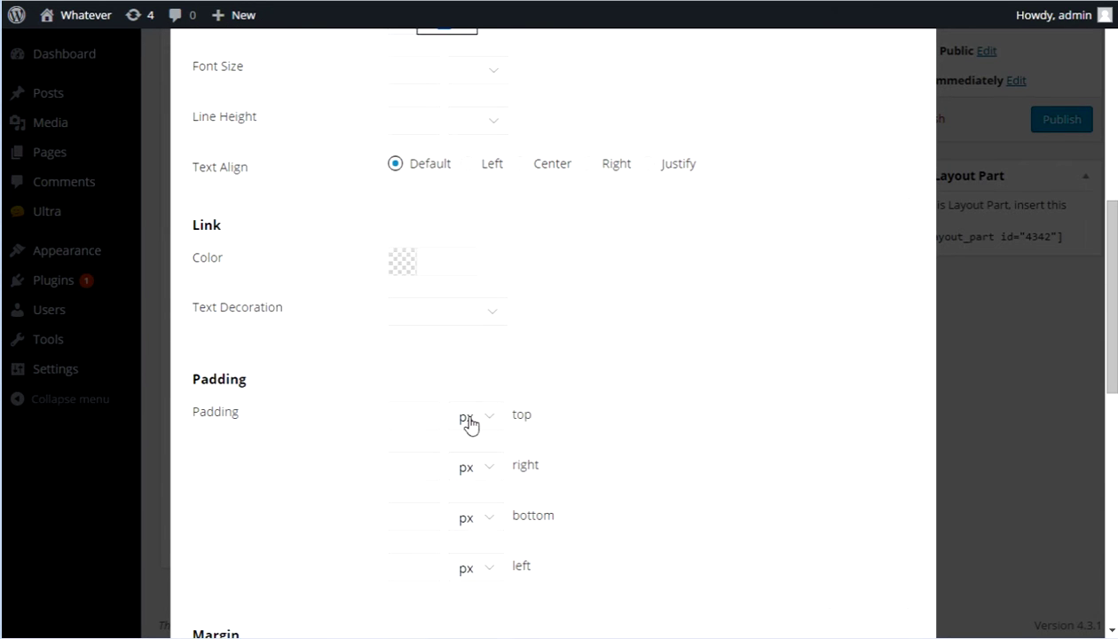
pyautogui.click(408, 417)
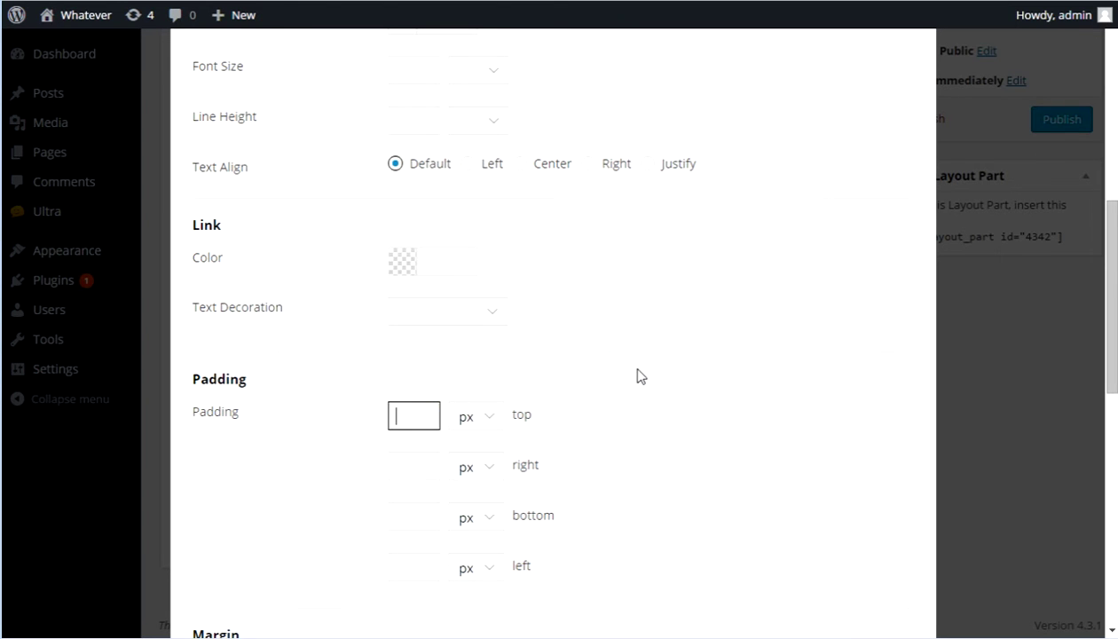
pyautogui.write('0')
# Set the Text module's top, right, bottom and left margins to 0 px
pyautogui.scroll(-3, 639, 375)
pyautogui.click(414, 408)
pyautogui.write('0')
pyautogui.scroll(-3, 684, 383)
pyautogui.click(414, 202)
pyautogui.write('0')
pyautogui.click(406, 250)
pyautogui.write('0')
pyautogui.click(419, 296)
pyautogui.write('0')
# Clear the margin values just entered for the Text module
pyautogui.scroll(3, 803, 306)
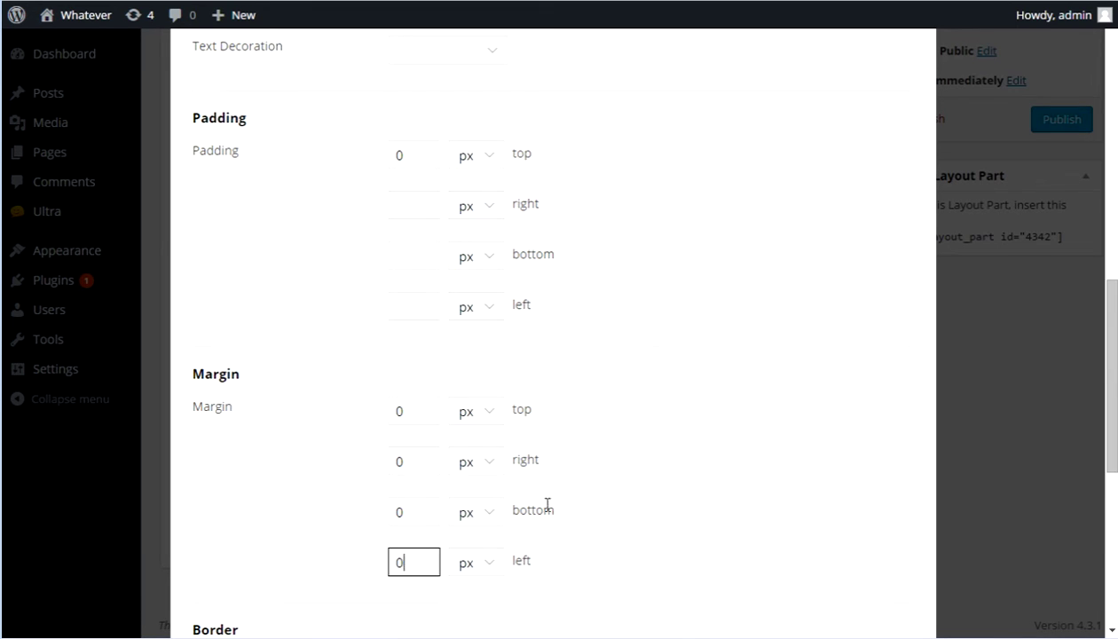
pyautogui.scroll(-6, 761, 436)
pyautogui.scroll(3, 421, 255)
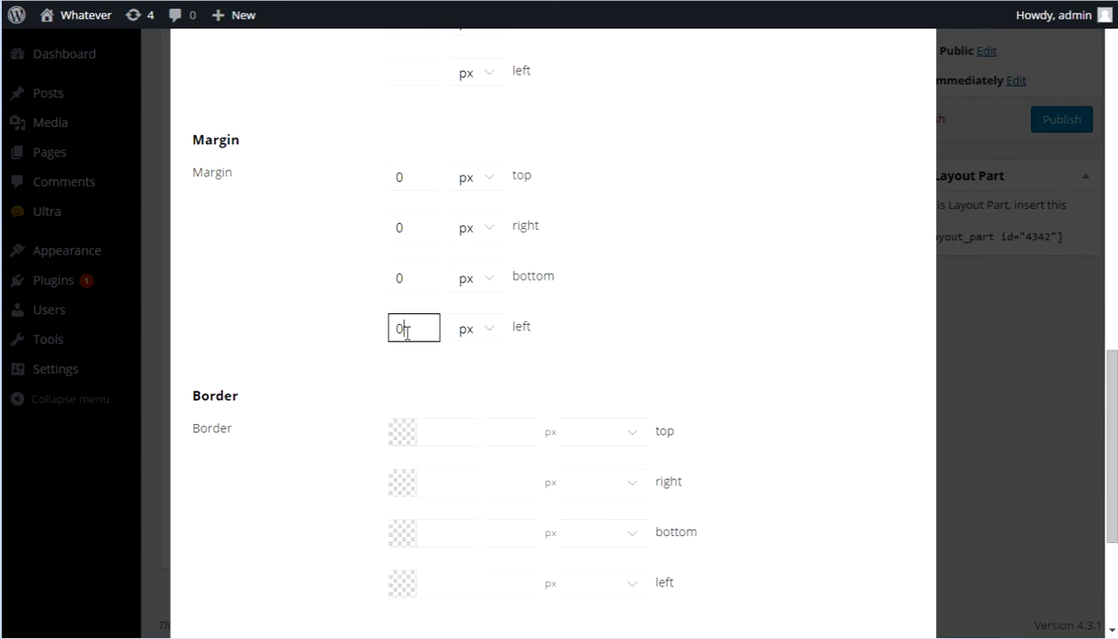
pyautogui.moveTo(406, 330); pyautogui.dragTo(391, 332)
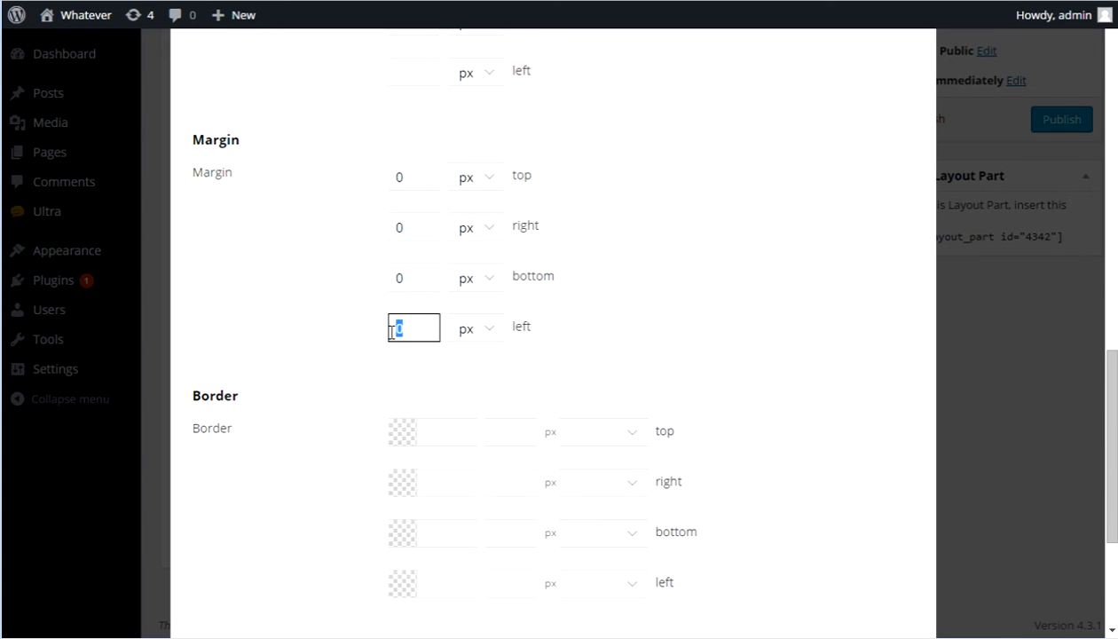
pyautogui.press('BackSpace')
pyautogui.click(406, 277)
pyautogui.press('BackSpace')
pyautogui.click(411, 232)
pyautogui.press('BackSpace')
pyautogui.click(413, 178)
# Save the Text module with its content and styling
pyautogui.click(587, 284)
pyautogui.scroll(-3, 839, 417)
pyautogui.click(884, 607)
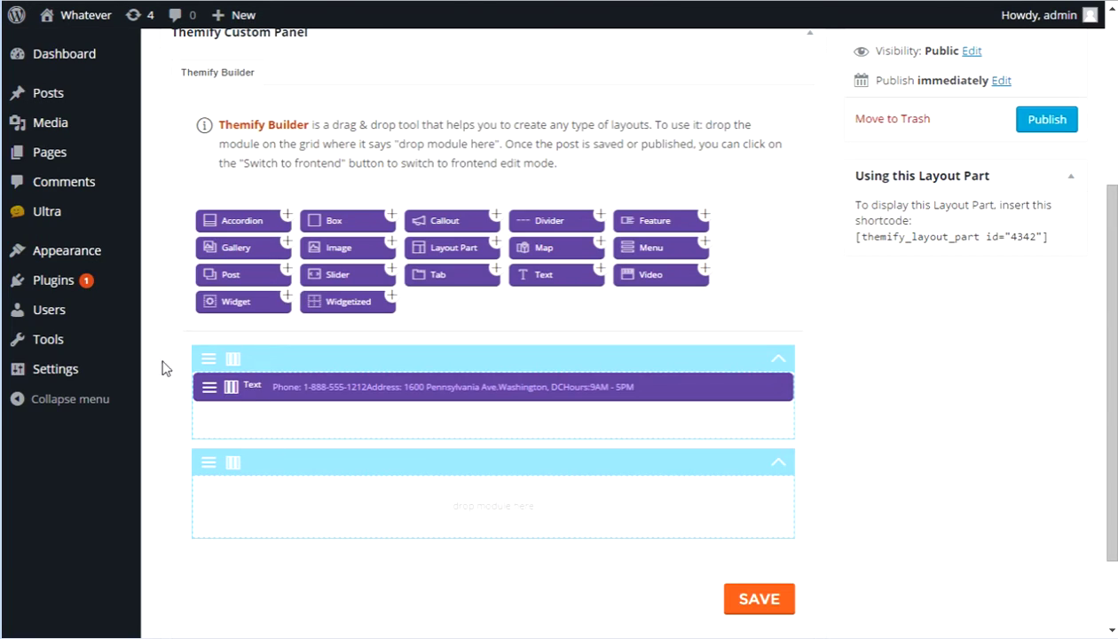
# Set the background color of the row holding the Text module to black (000000) in the row options
pyautogui.moveTo(206, 356)
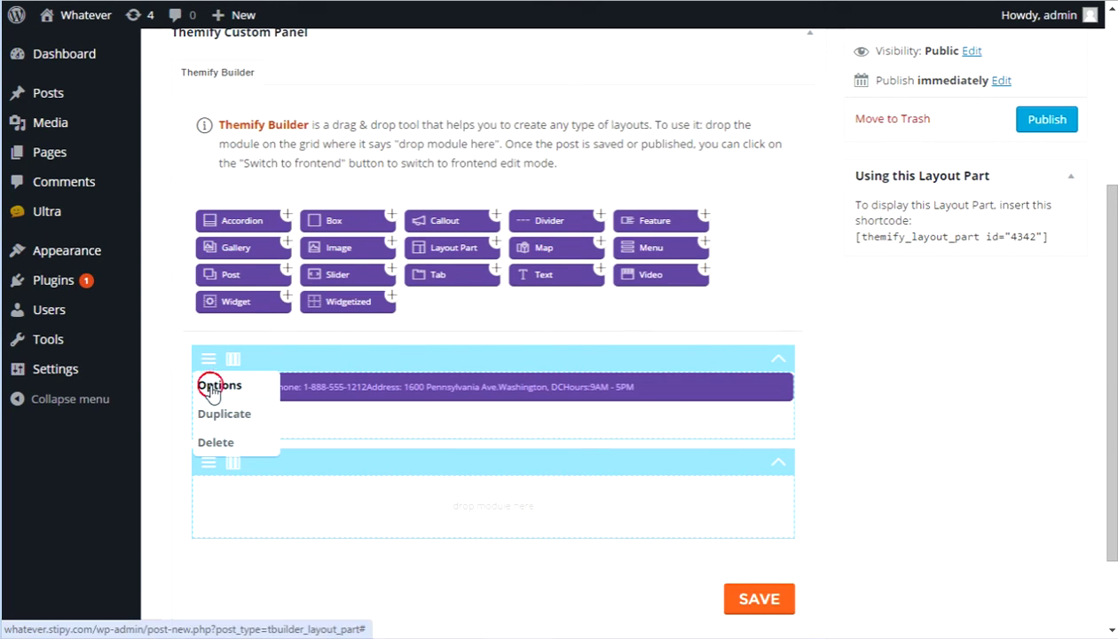
pyautogui.click(209, 389)
pyautogui.scroll(-3, 683, 275)
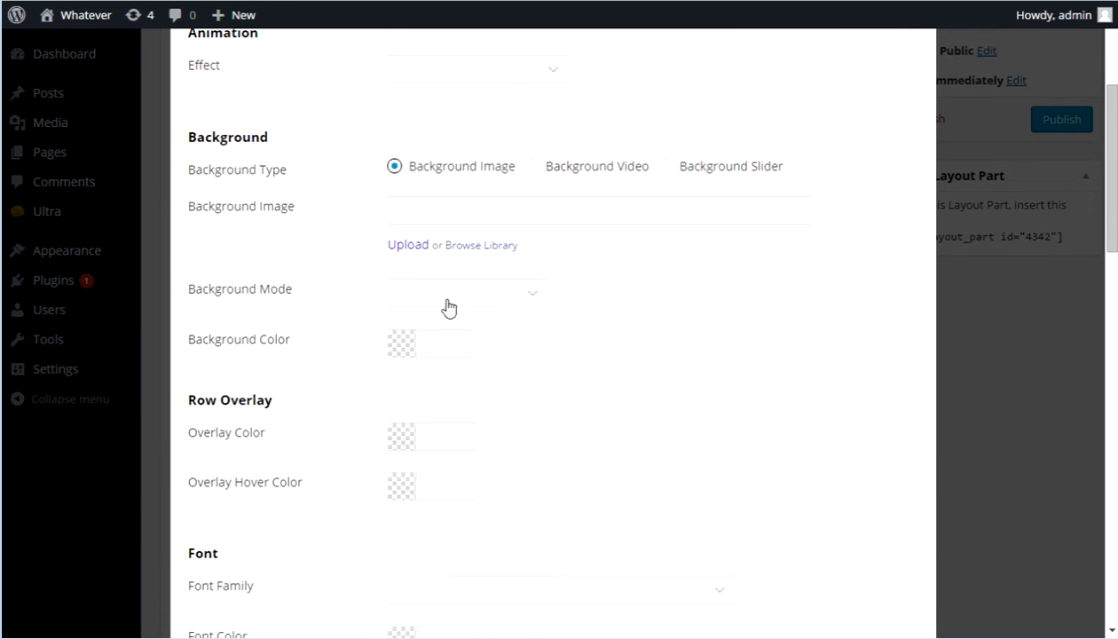
pyautogui.click(401, 342)
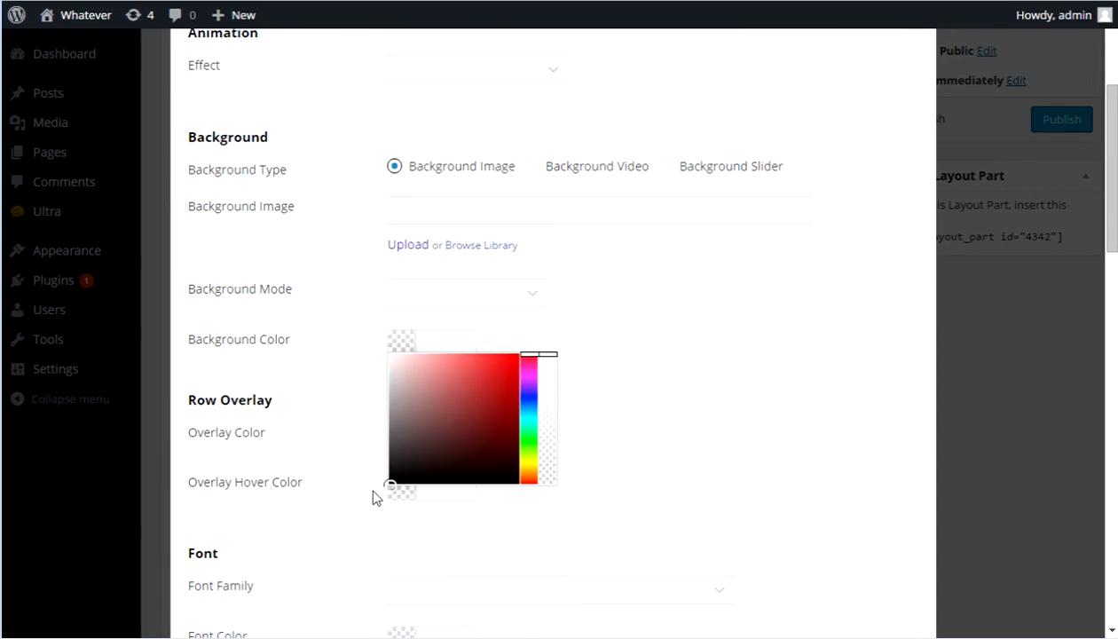
pyautogui.moveTo(391, 482); pyautogui.dragTo(357, 488)
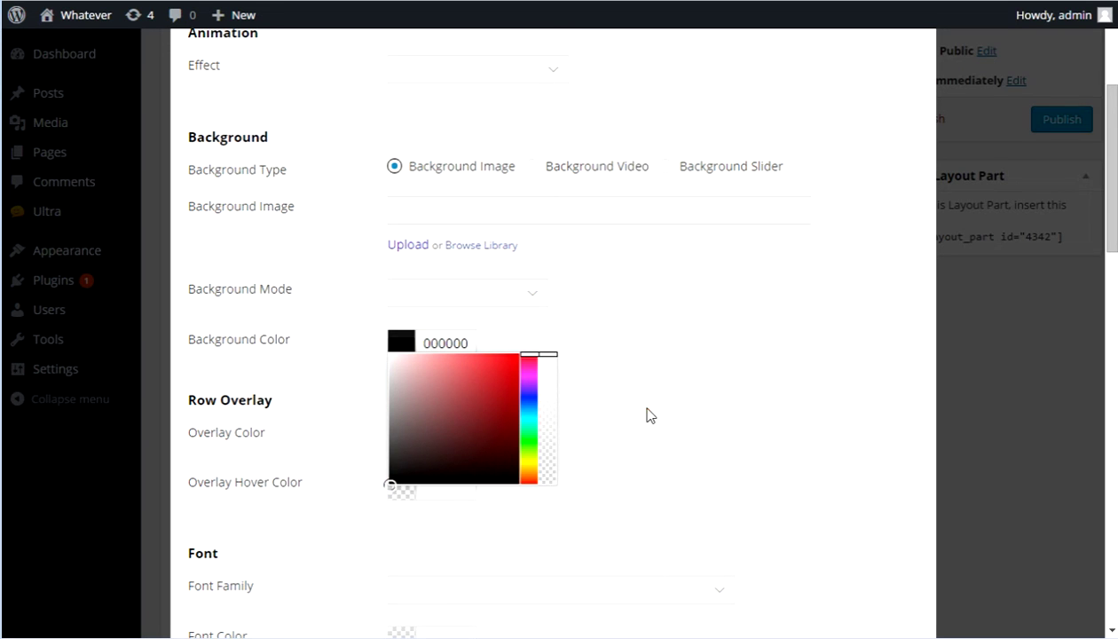
pyautogui.click(714, 386)
# Set the row's top, right, bottom and left padding to 0 px
pyautogui.scroll(-5, 852, 333)
pyautogui.scroll(6, 847, 332)
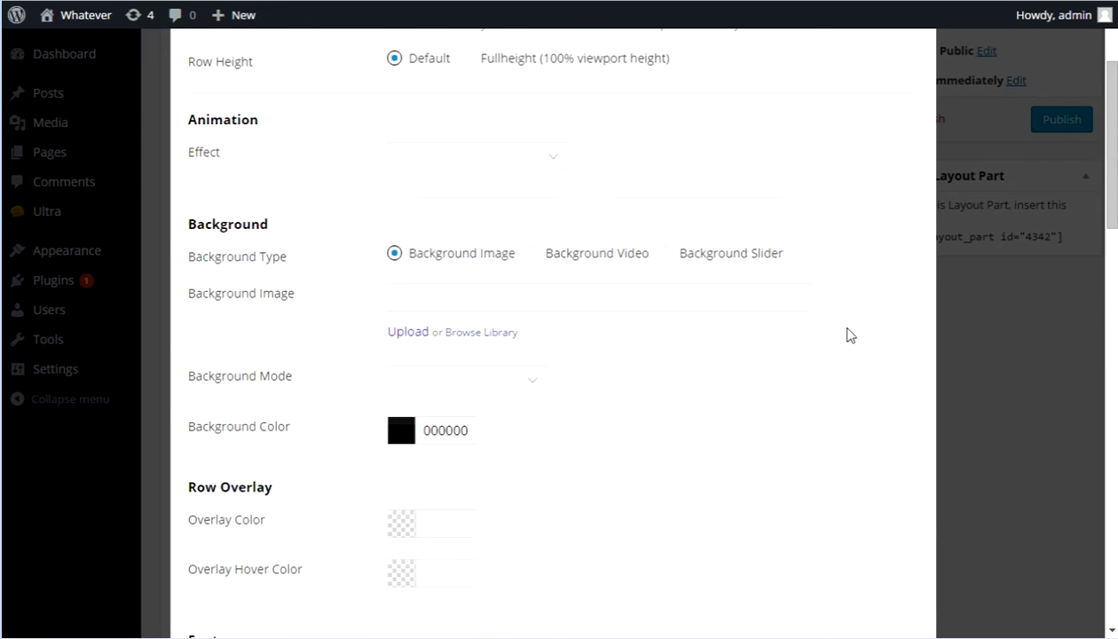
pyautogui.scroll(-9, 778, 412)
pyautogui.click(418, 331)
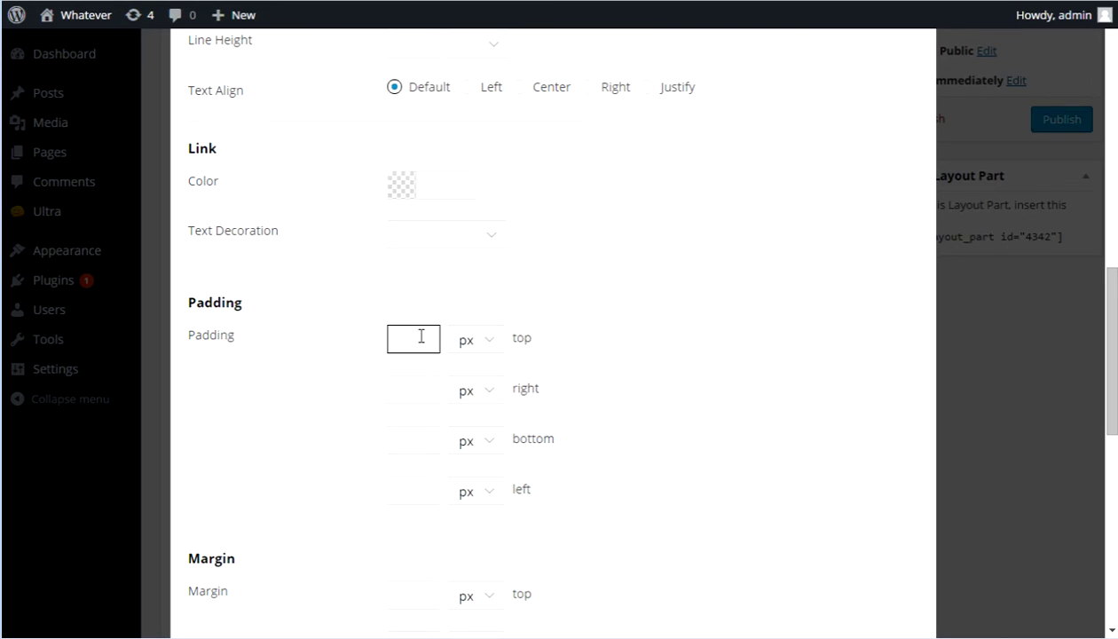
pyautogui.write('0')
pyautogui.click(409, 391)
pyautogui.write('0')
pyautogui.click(406, 439)
pyautogui.write('0')
pyautogui.click(407, 489)
pyautogui.write('0')
# Set the row's top, right, bottom and left margins to 0 px and save the row options
pyautogui.scroll(-3, 596, 478)
pyautogui.click(404, 332)
pyautogui.write('0')
pyautogui.click(411, 386)
pyautogui.write('0')
pyautogui.click(409, 433)
pyautogui.write('0')
pyautogui.click(417, 485)
pyautogui.write('0')
pyautogui.scroll(-5, 700, 435)
pyautogui.click(863, 607)
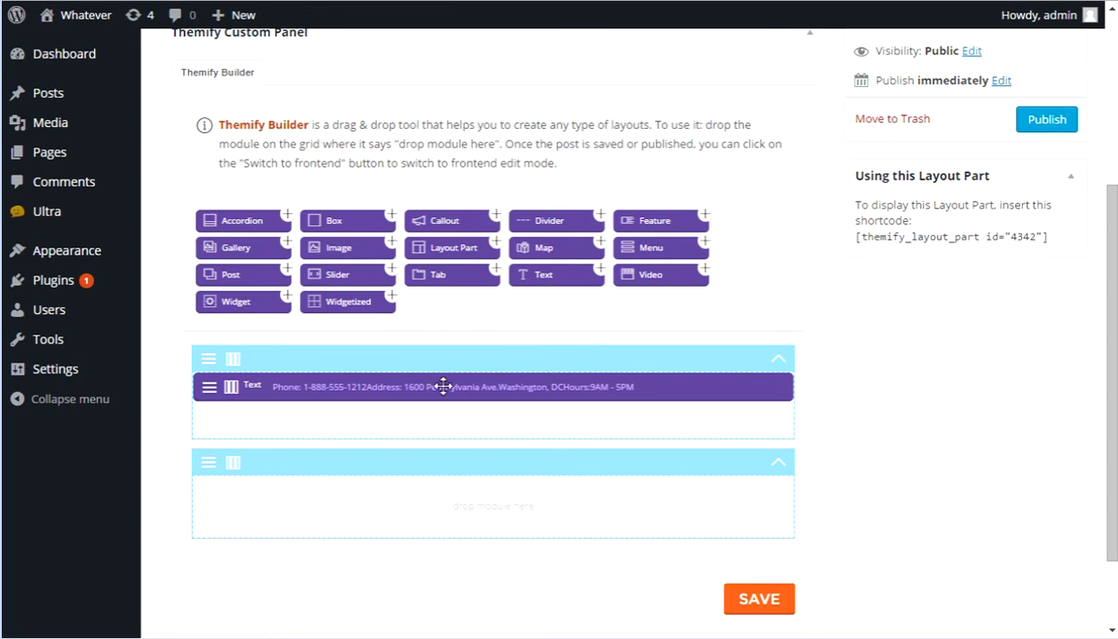
# Copy the street address and city from the Text module's content and close the module without changes
pyautogui.moveTo(210, 387)
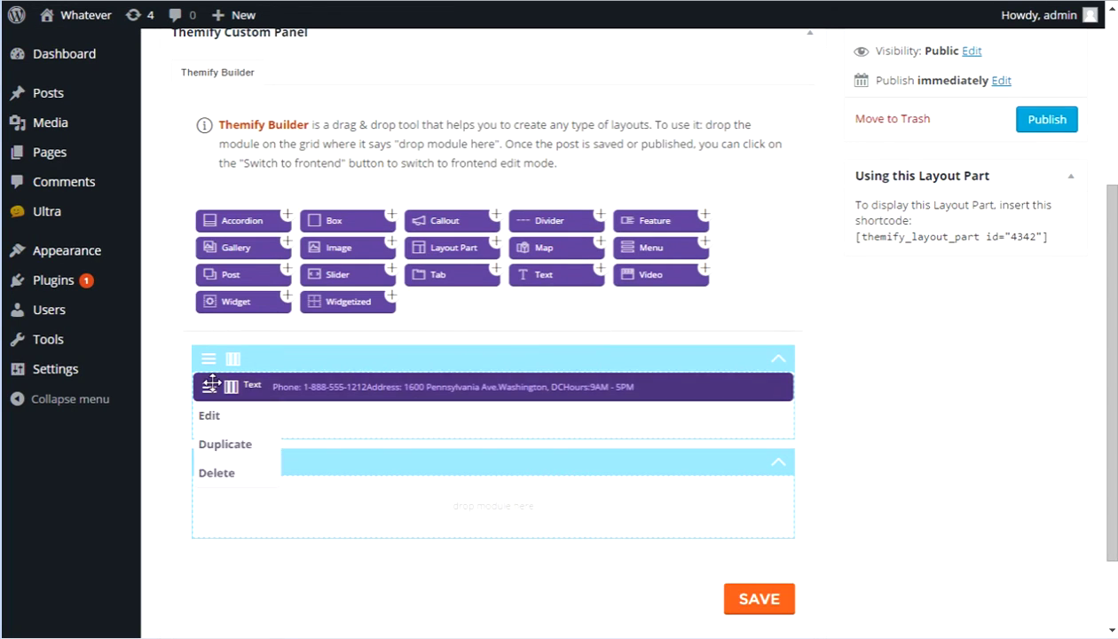
pyautogui.click(210, 417)
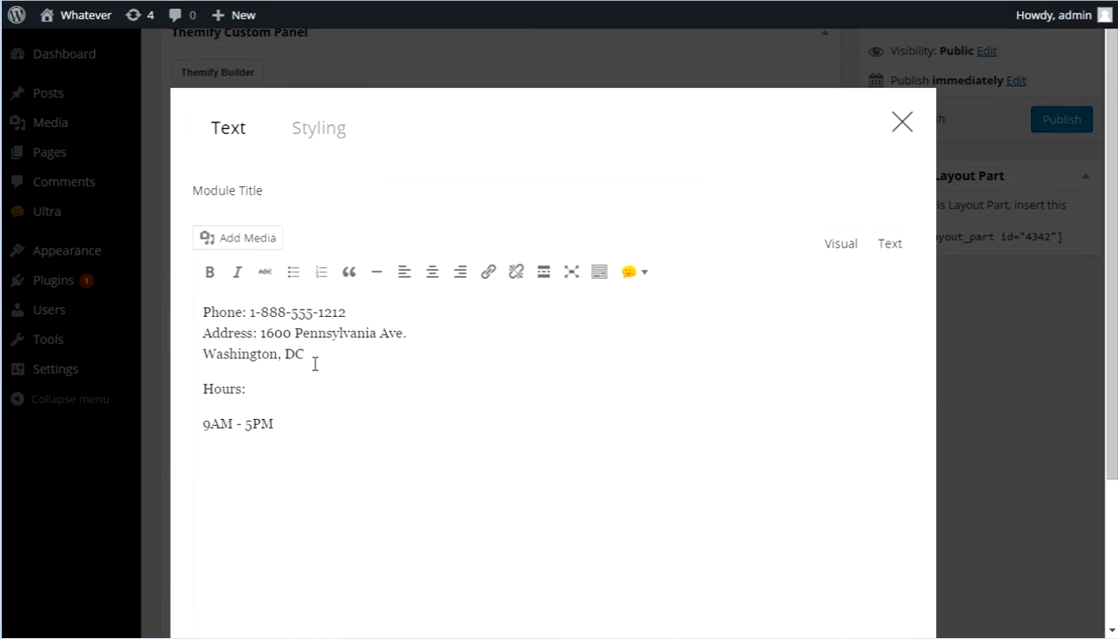
pyautogui.moveTo(315, 364); pyautogui.dragTo(260, 332)
pyautogui.hotkey('ctrl', 'c')
pyautogui.click(901, 121)
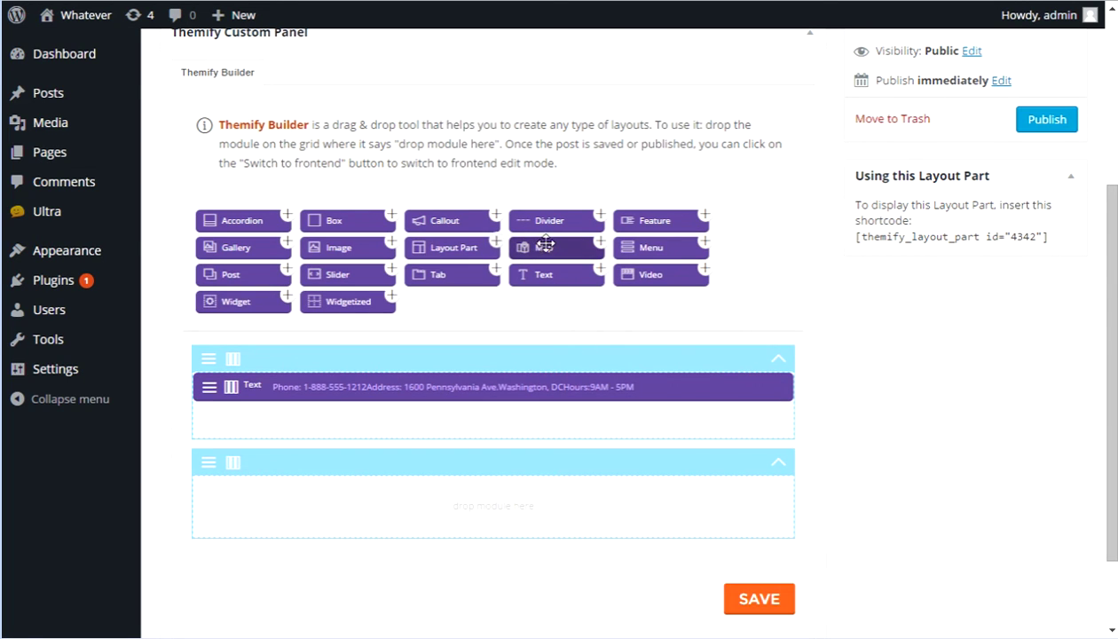
# Add a Map module below the Text module and paste the copied address into its Address field
pyautogui.moveTo(553, 248); pyautogui.dragTo(324, 430)
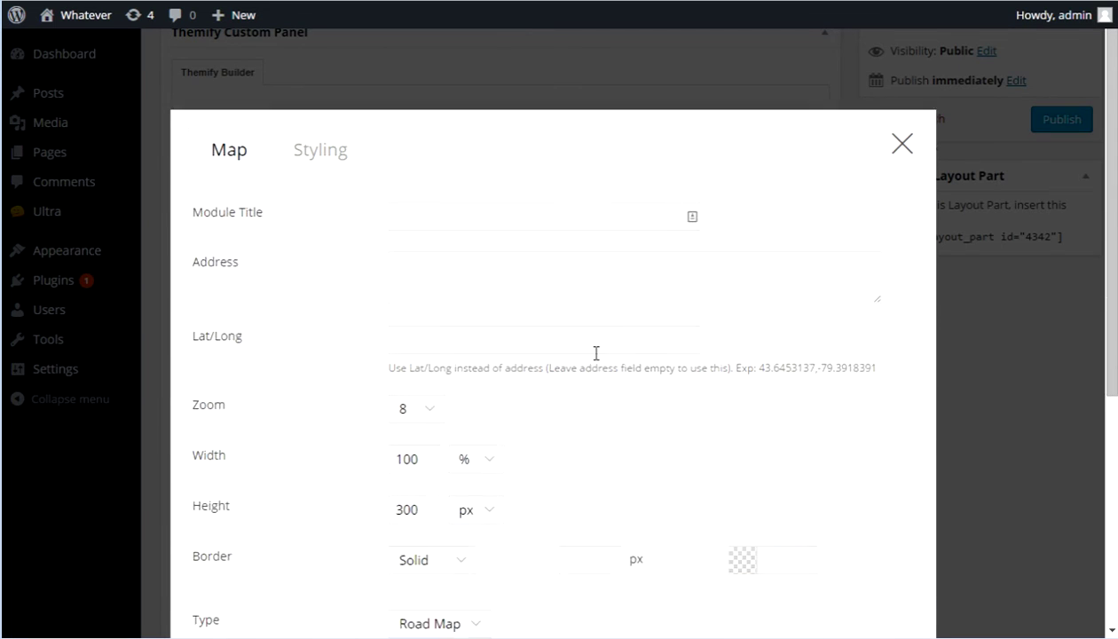
pyautogui.click(430, 252)
pyautogui.hotkey('ctrl', 'v')
# Set the Map module's right and left margins to 10 px in its styling and save the module
pyautogui.scroll(-3, 831, 509)
pyautogui.scroll(-2, 831, 509)
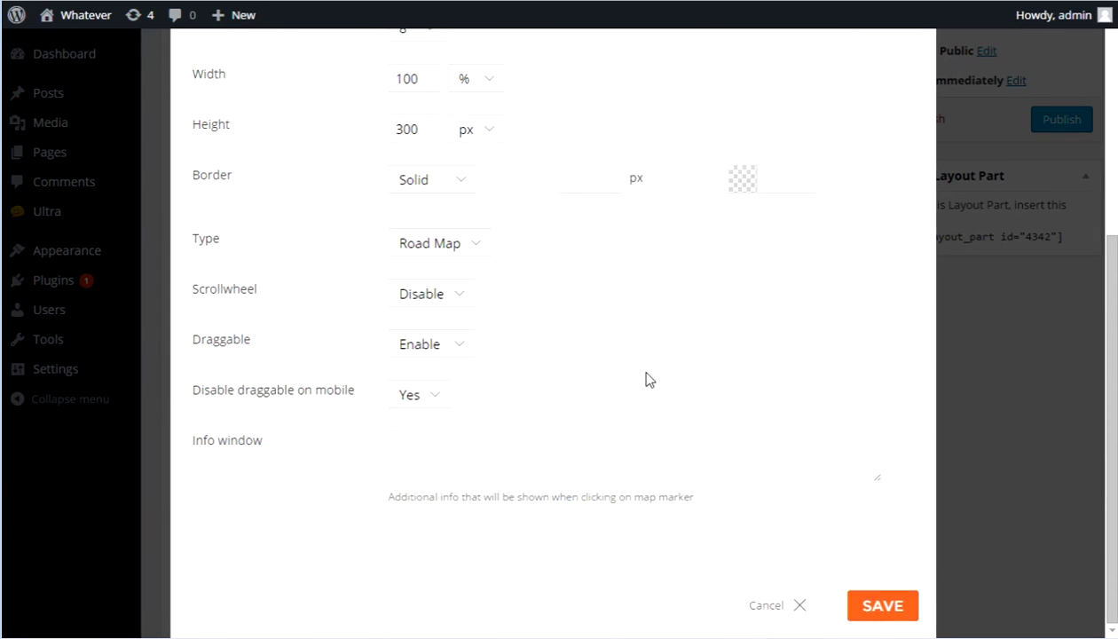
pyautogui.scroll(5, 644, 379)
pyautogui.click(330, 119)
pyautogui.scroll(-4, 745, 518)
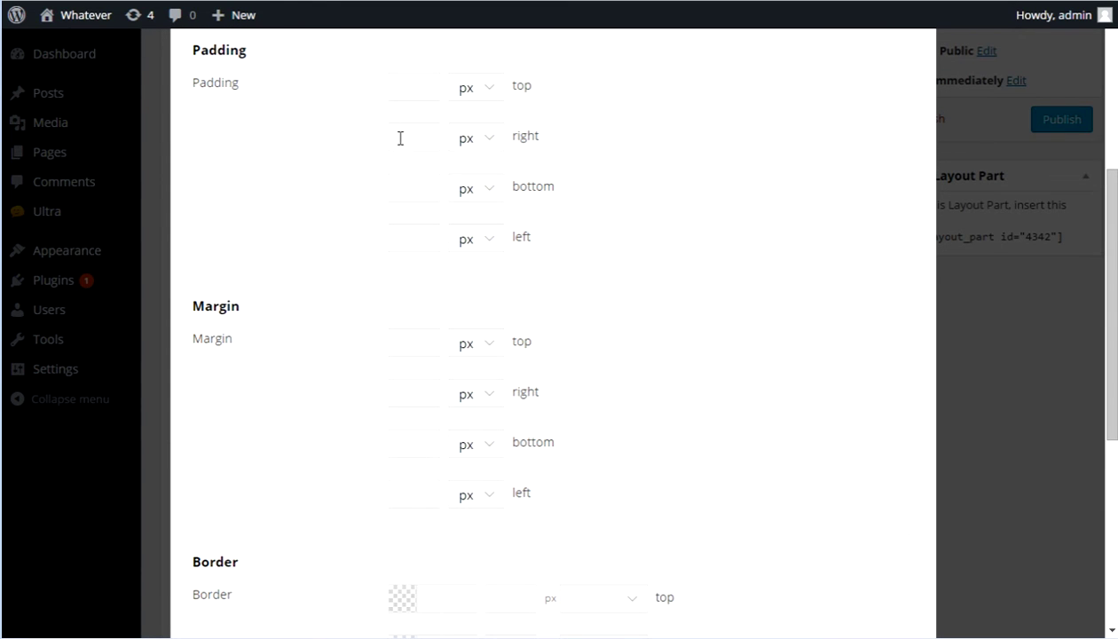
pyautogui.click(436, 392)
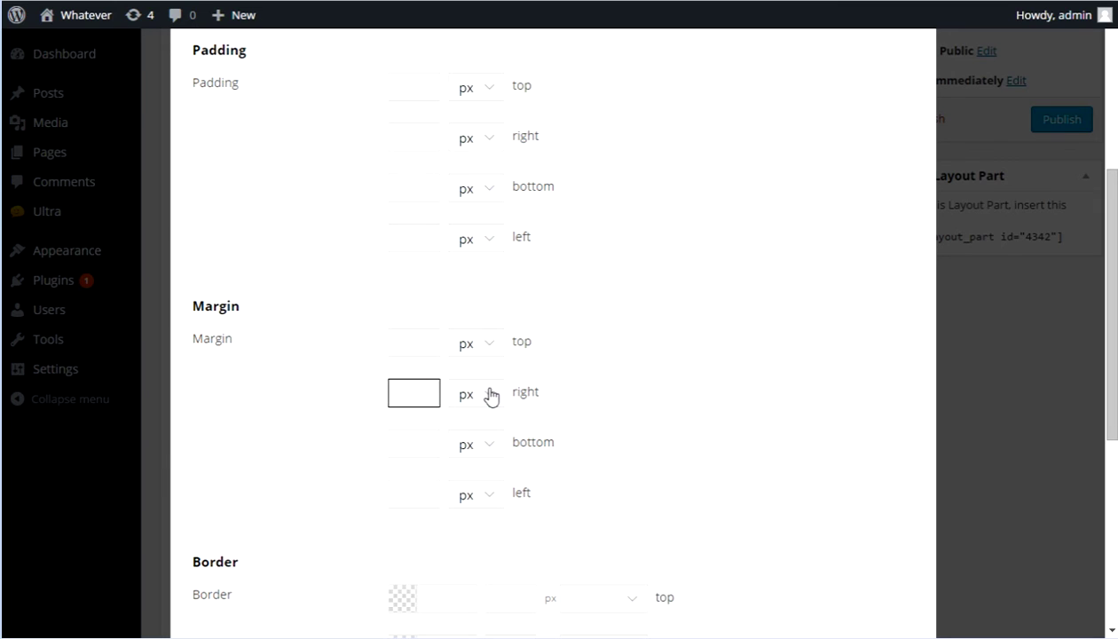
pyautogui.write('1010')
pyautogui.scroll(-5, 879, 531)
pyautogui.click(881, 607)
# Save the builder content and publish the "sidebar" layout part, staying on the page when asked about leaving
pyautogui.scroll(-2, 886, 432)
pyautogui.click(759, 497)
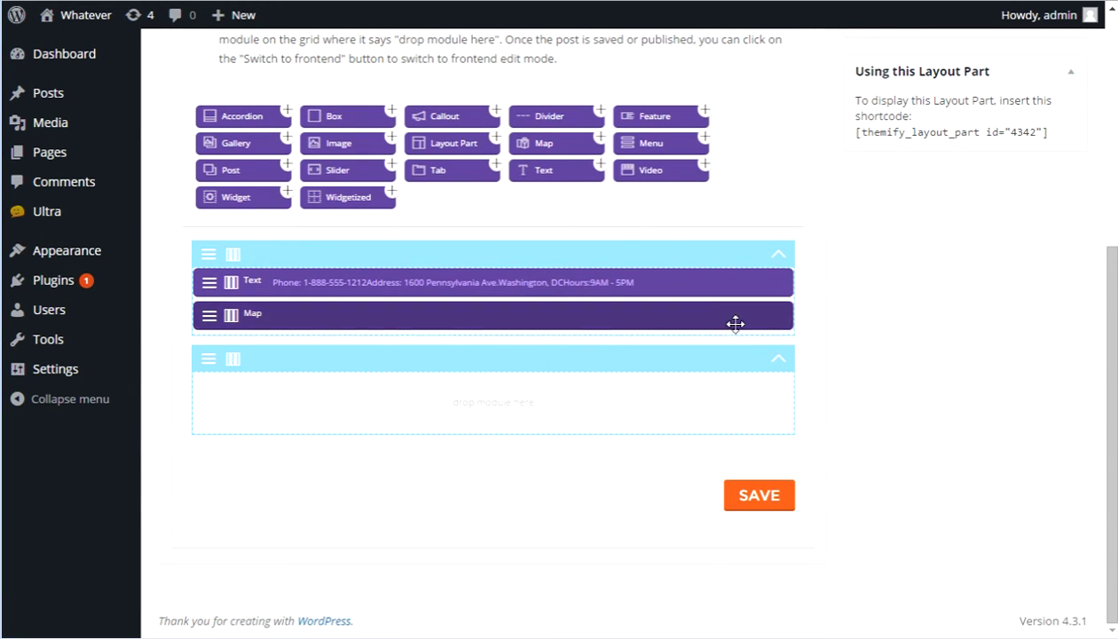
pyautogui.scroll(5, 735, 324)
pyautogui.moveTo(89, 157)
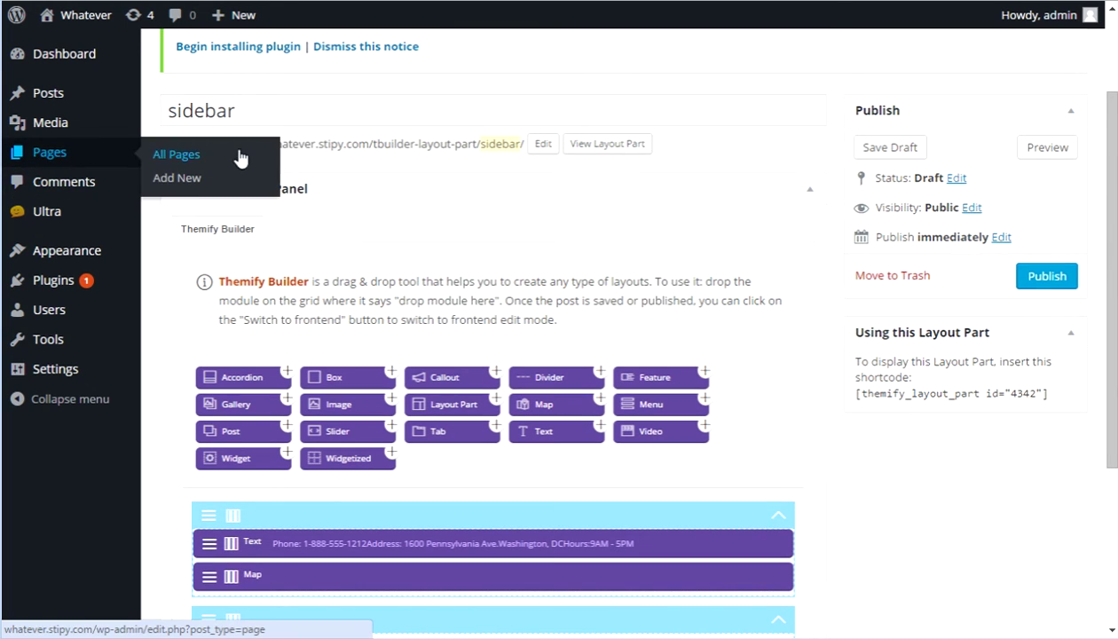
pyautogui.click(173, 154)
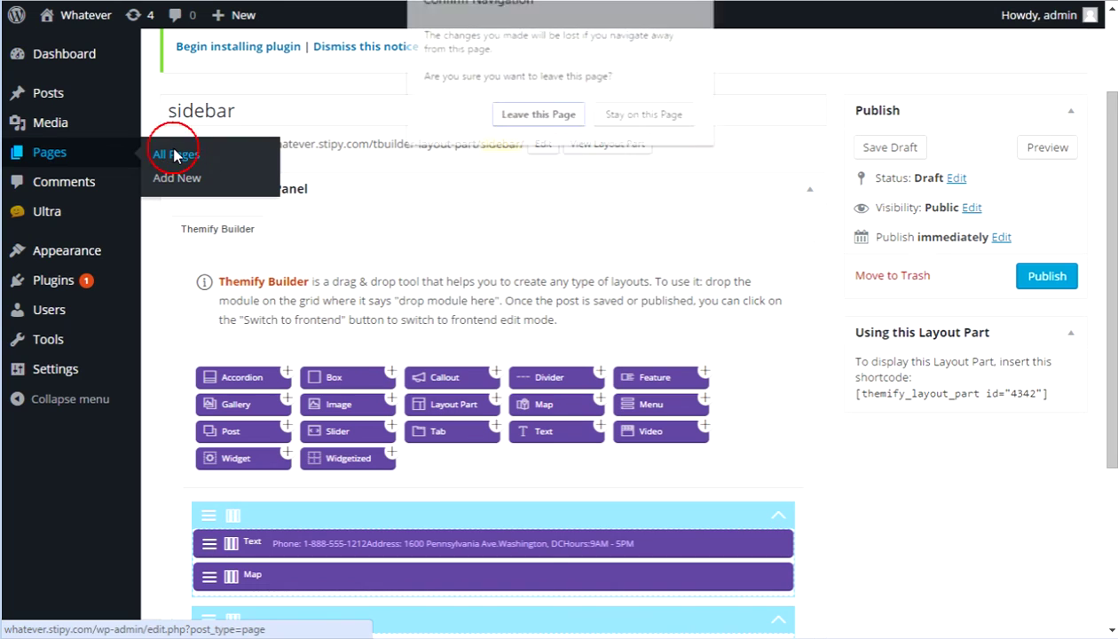
pyautogui.click(645, 116)
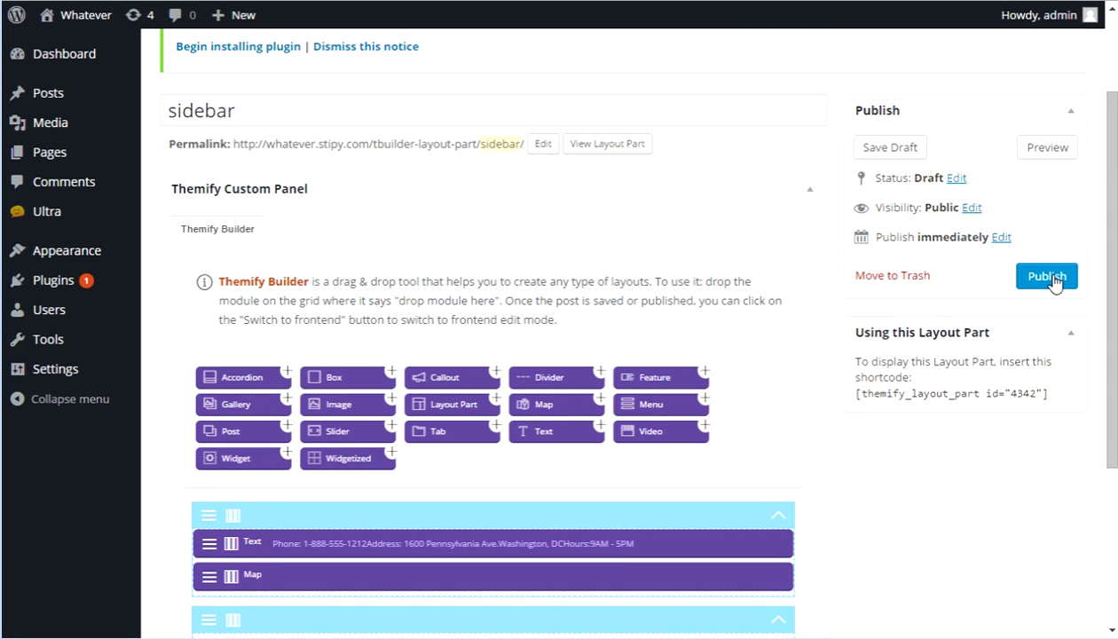
pyautogui.click(1047, 277)
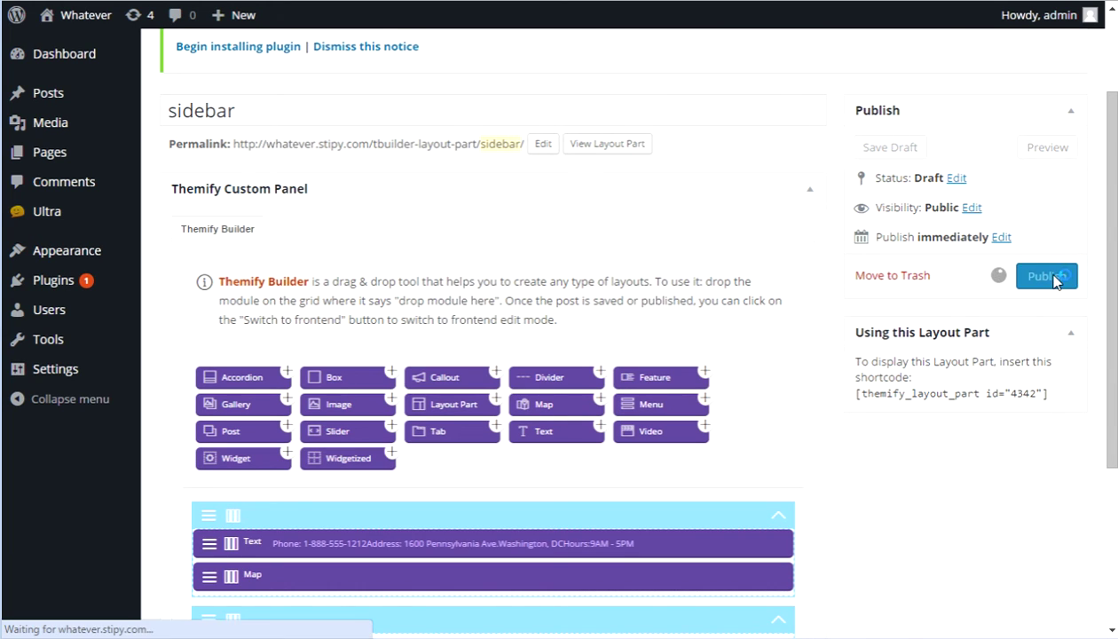
# Open the Contact Us page for editing from the list of all pages and go to its Themify Builder modules
pyautogui.moveTo(85, 213)
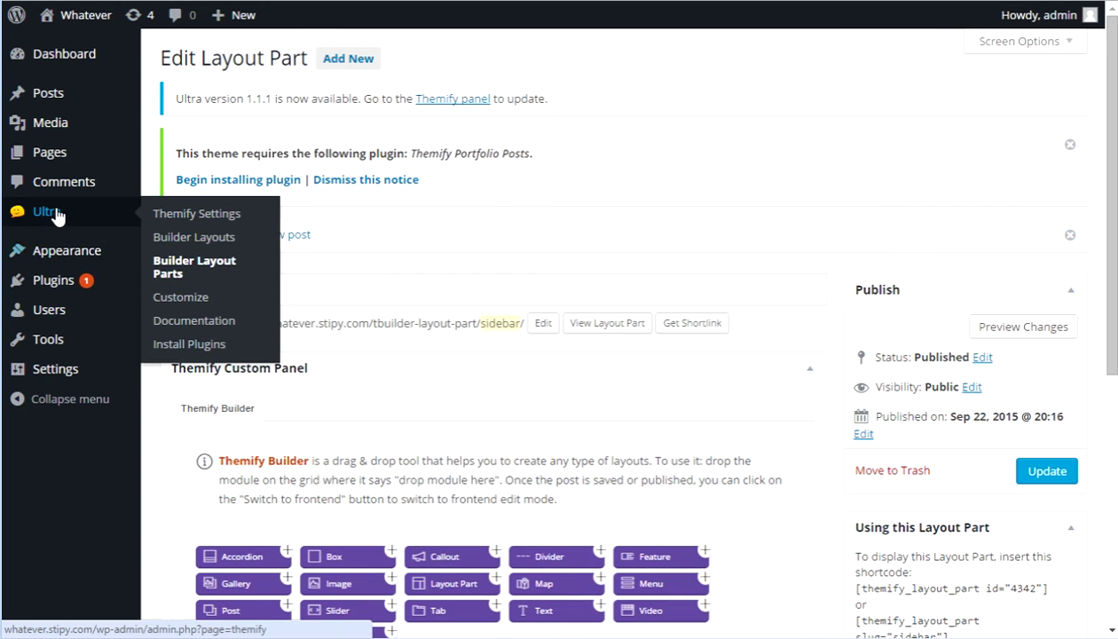
pyautogui.moveTo(35, 152)
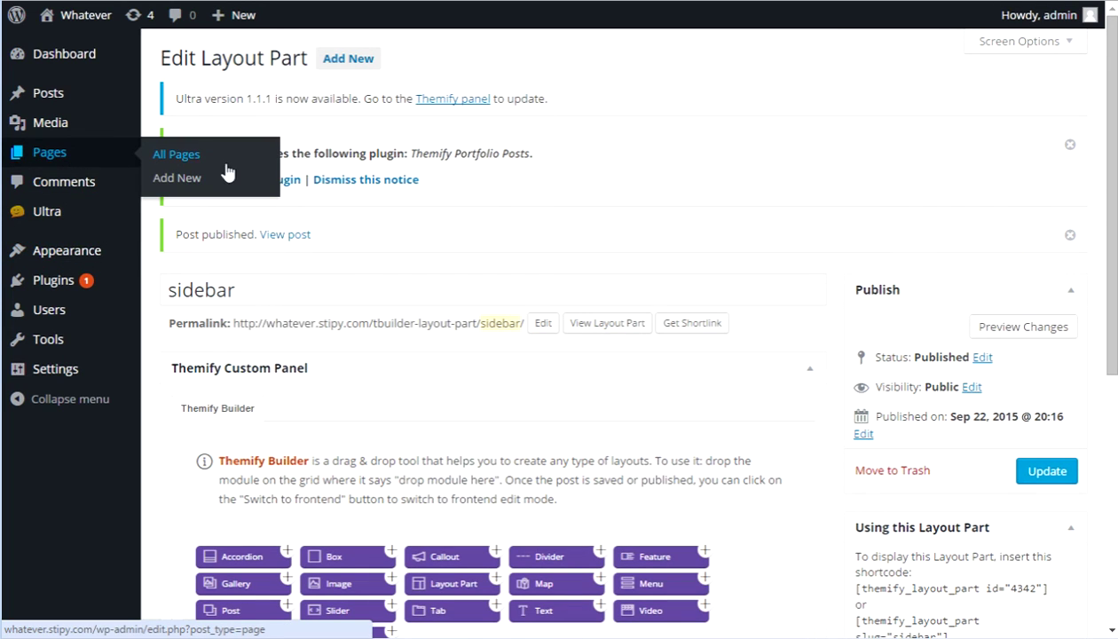
pyautogui.click(176, 159)
pyautogui.click(233, 379)
pyautogui.scroll(-8, 512, 369)
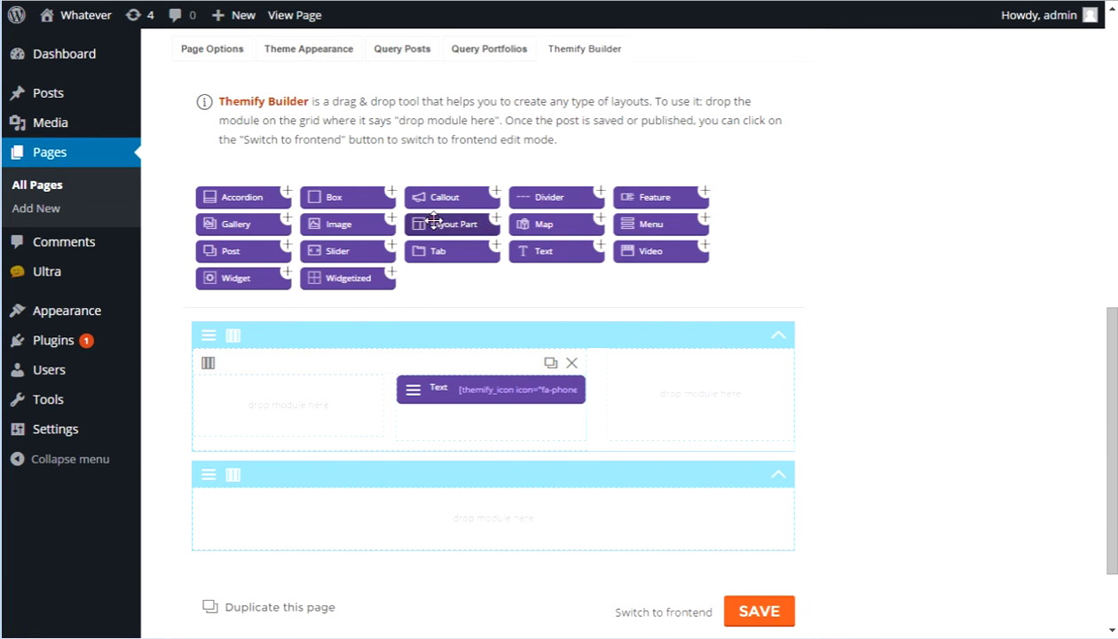
# Add a Layout Part module using "sidebar" to the empty third column of the first row and save the builder content
pyautogui.moveTo(434, 221); pyautogui.dragTo(674, 382)
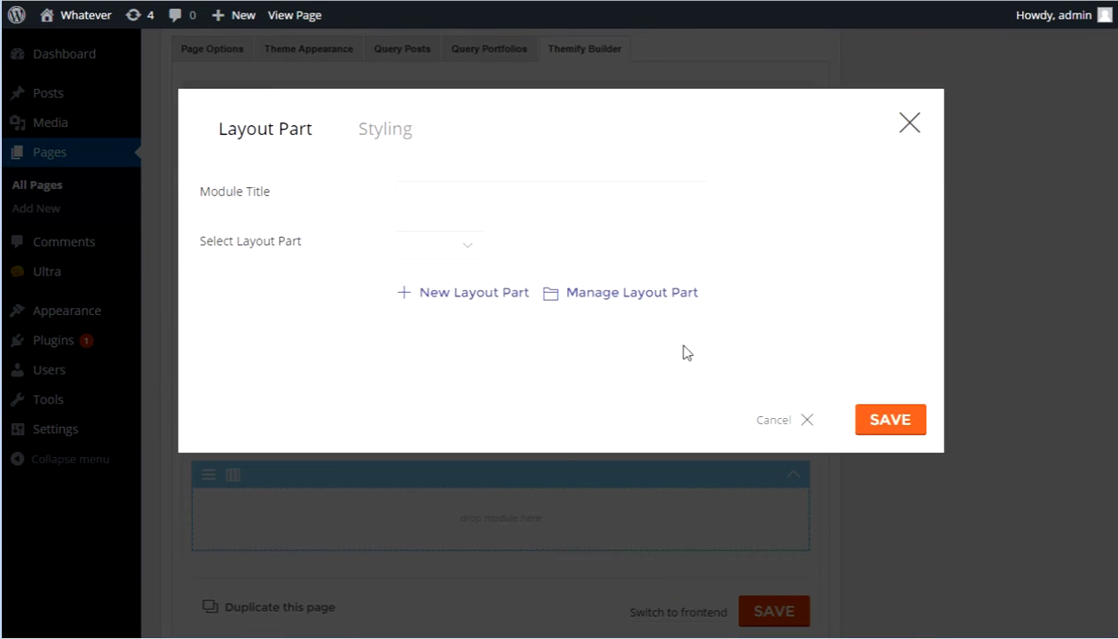
pyautogui.click(467, 244)
pyautogui.click(454, 279)
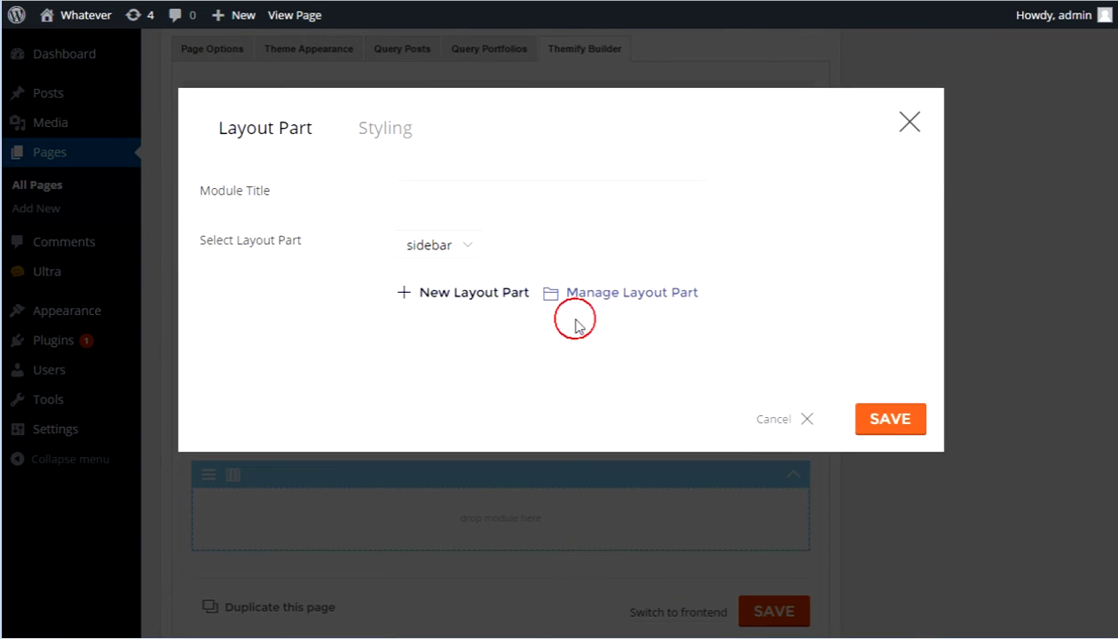
pyautogui.click(857, 421)
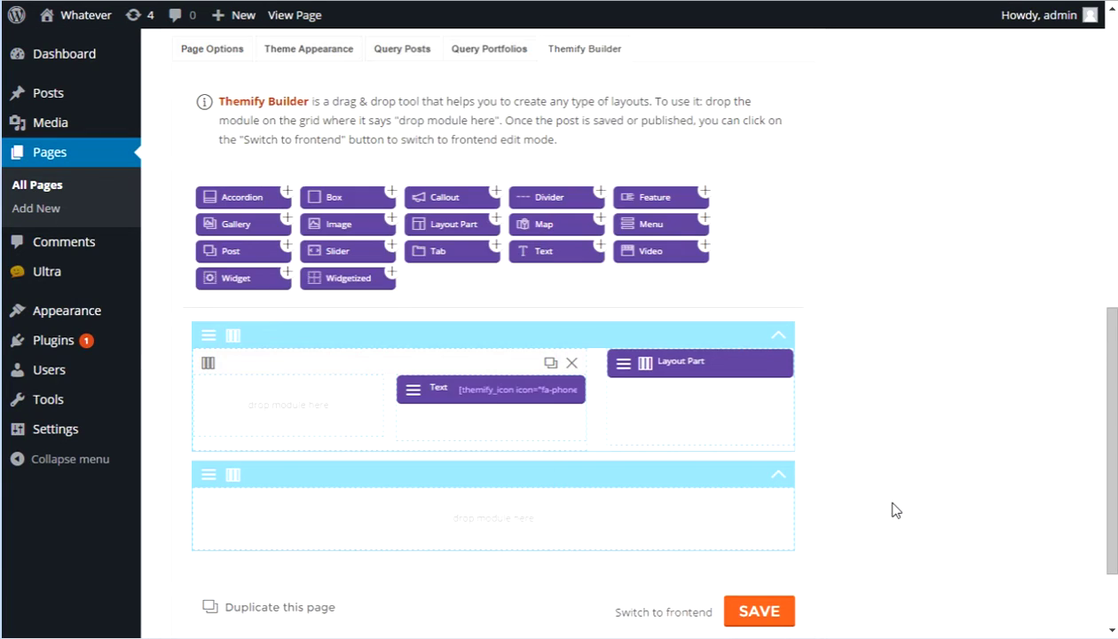
pyautogui.scroll(-2, 734, 487)
pyautogui.click(754, 494)
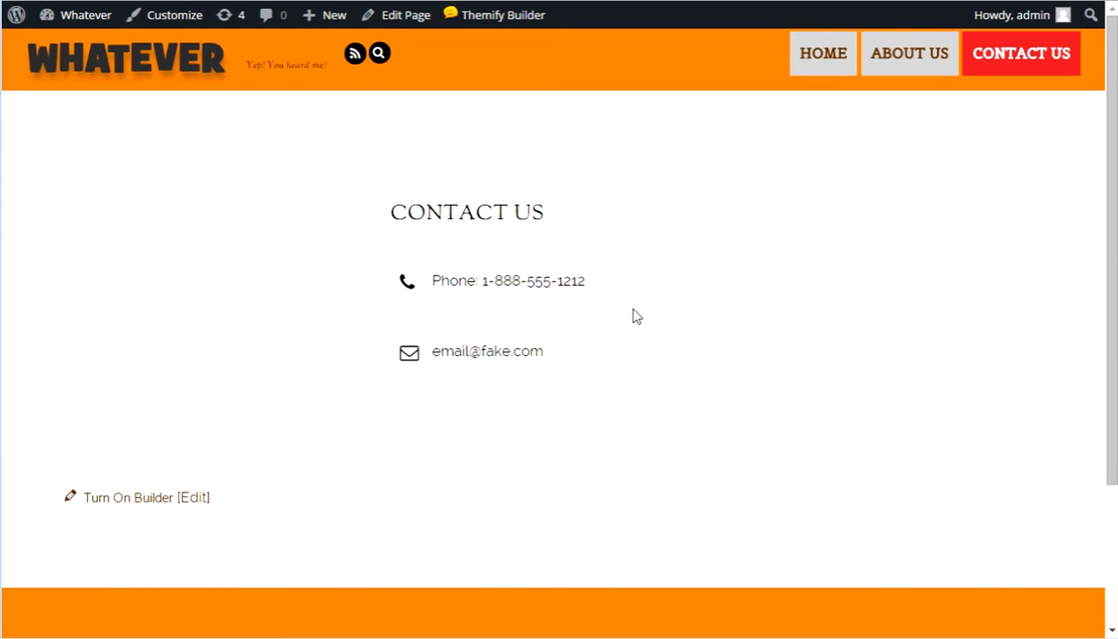
# Reload the live Contact Us page and examine the sidebar's text, black background and map
pyautogui.press('F5')
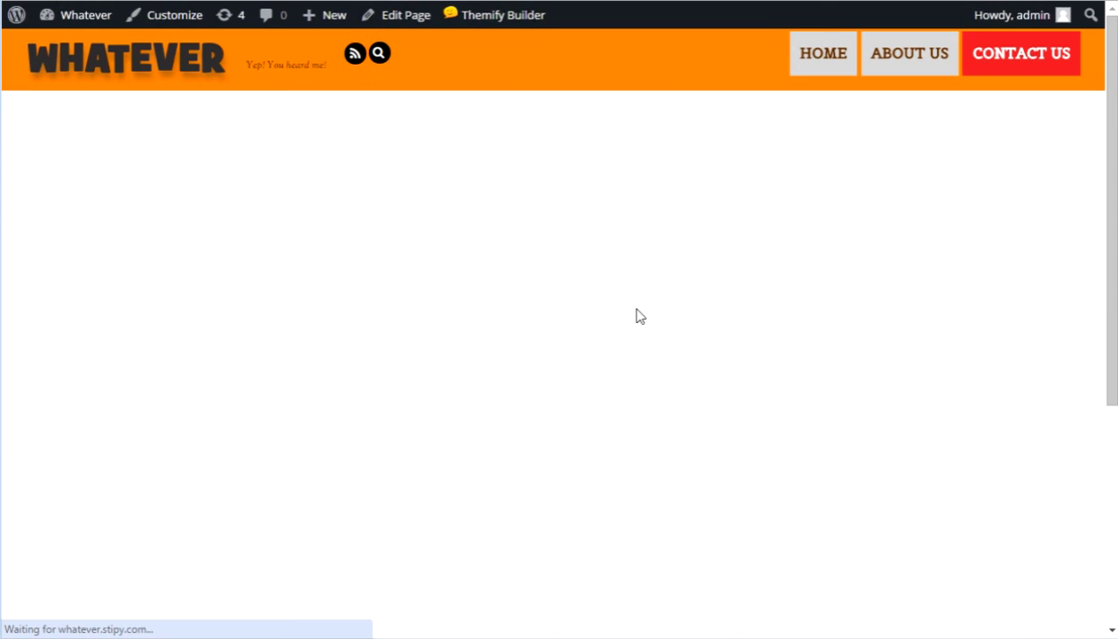
pyautogui.scroll(-3, 1043, 247)
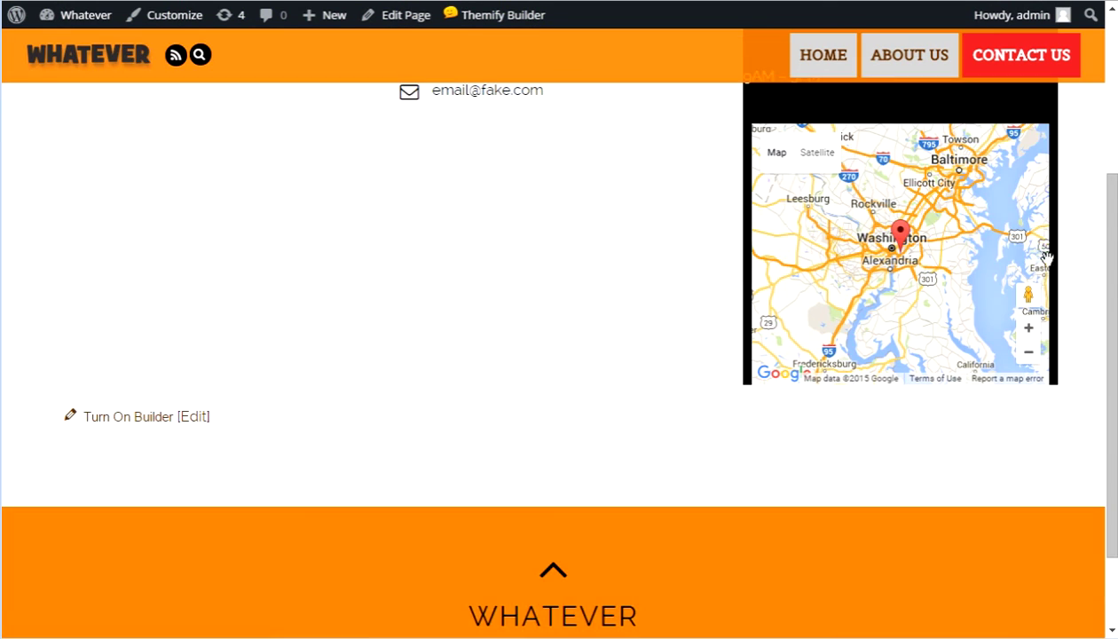
pyautogui.scroll(-1, 1020, 366)
pyautogui.scroll(3, 1014, 360)
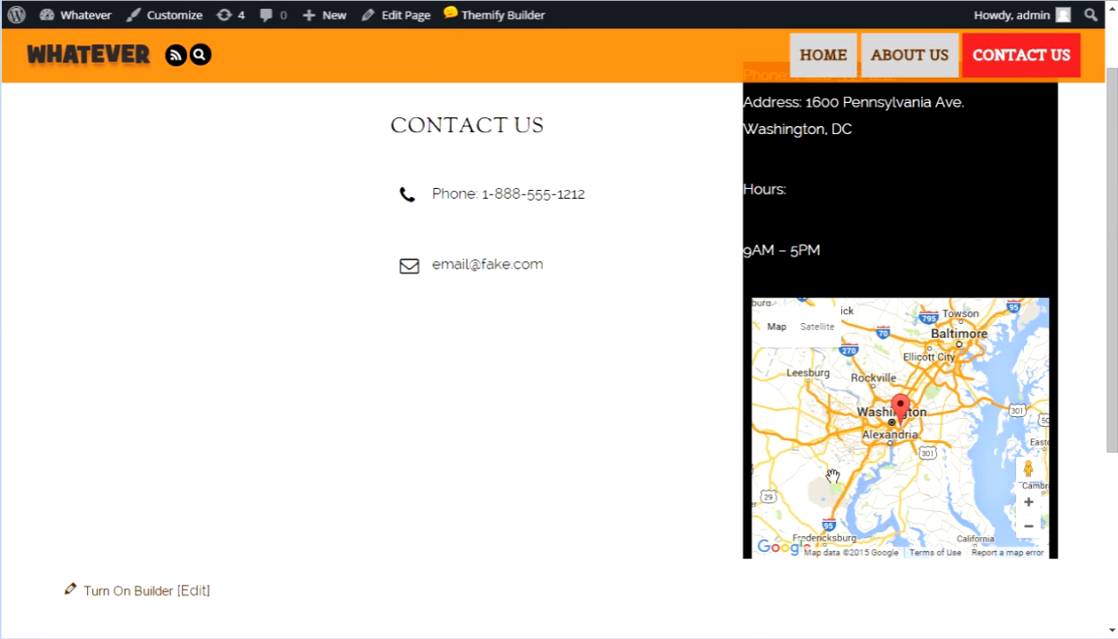
pyautogui.scroll(1, 878, 315)
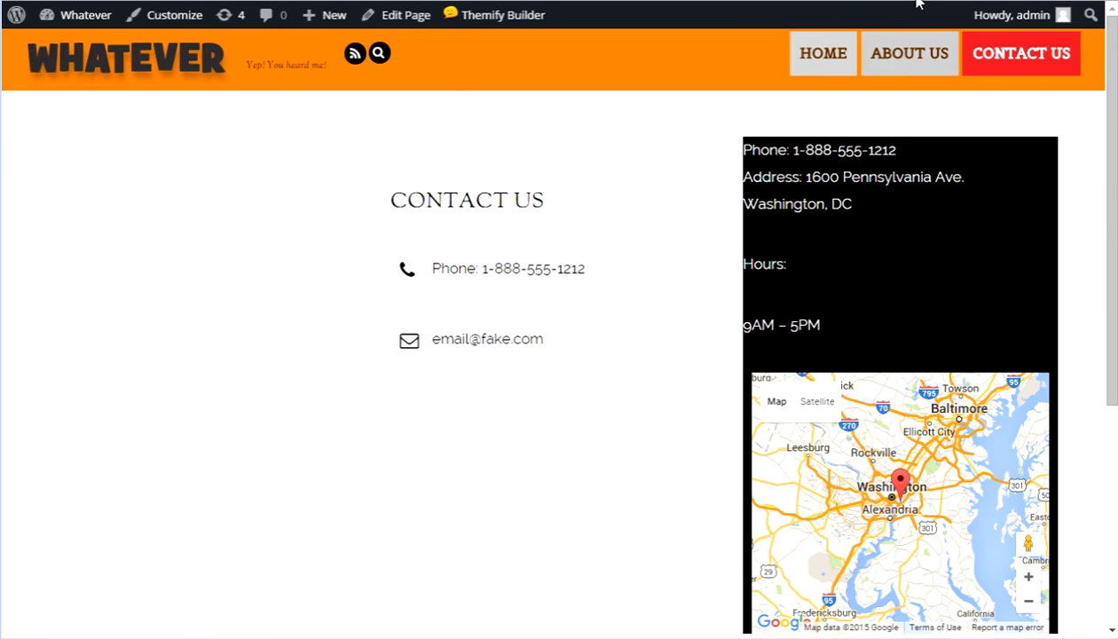
pyautogui.scroll(-2, 976, 524)
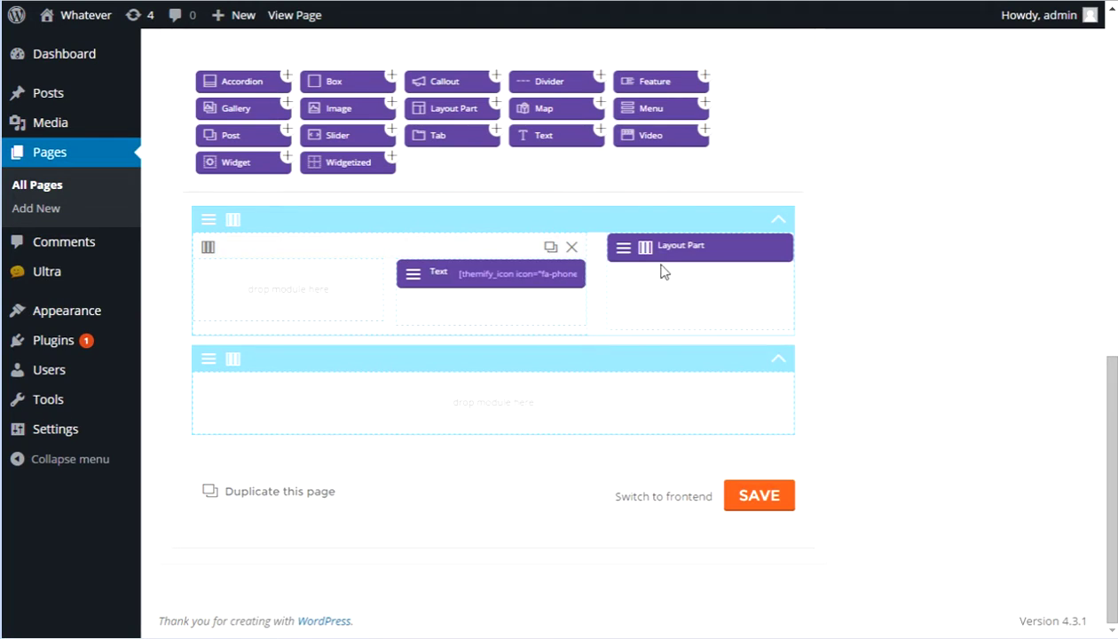
# Open the "sidebar" entry in Builder Layout Parts for editing and go to its modules
pyautogui.moveTo(47, 272)
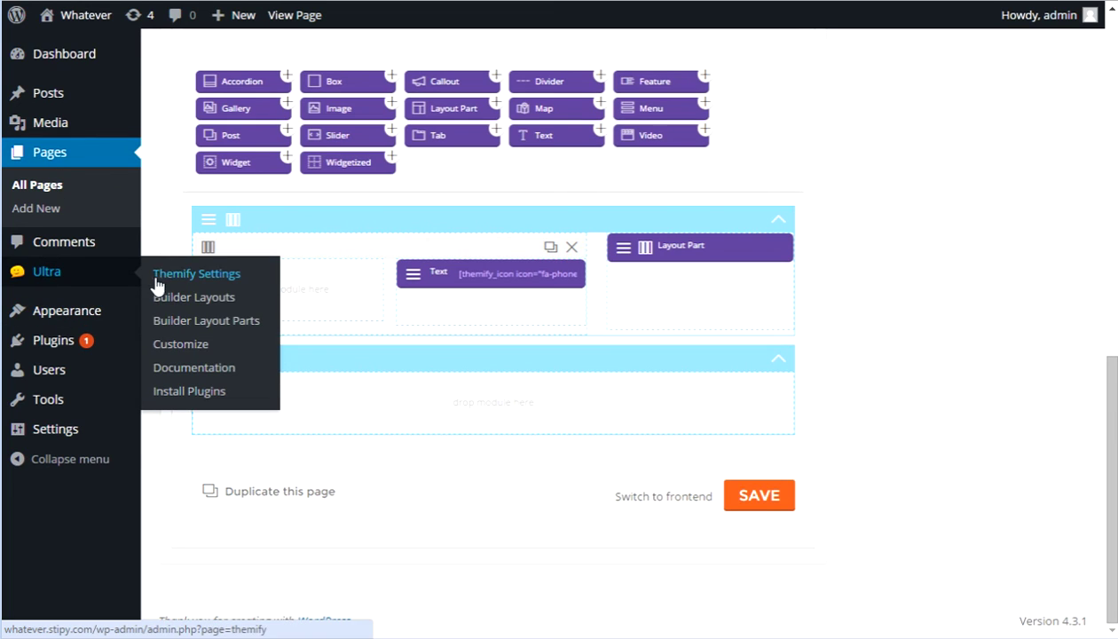
pyautogui.click(230, 325)
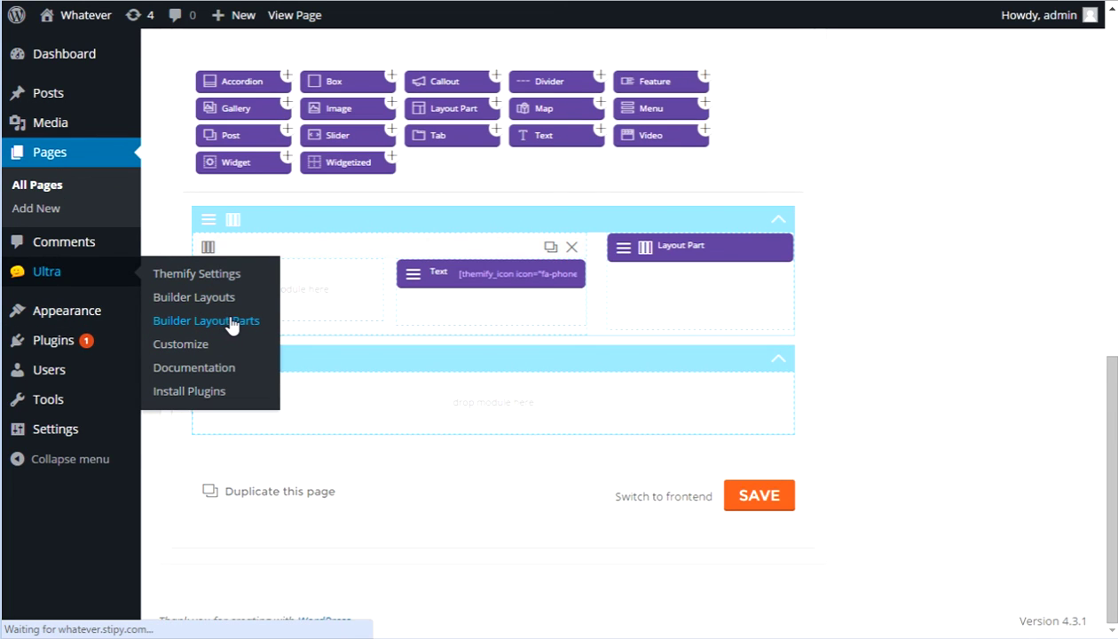
pyautogui.click(217, 323)
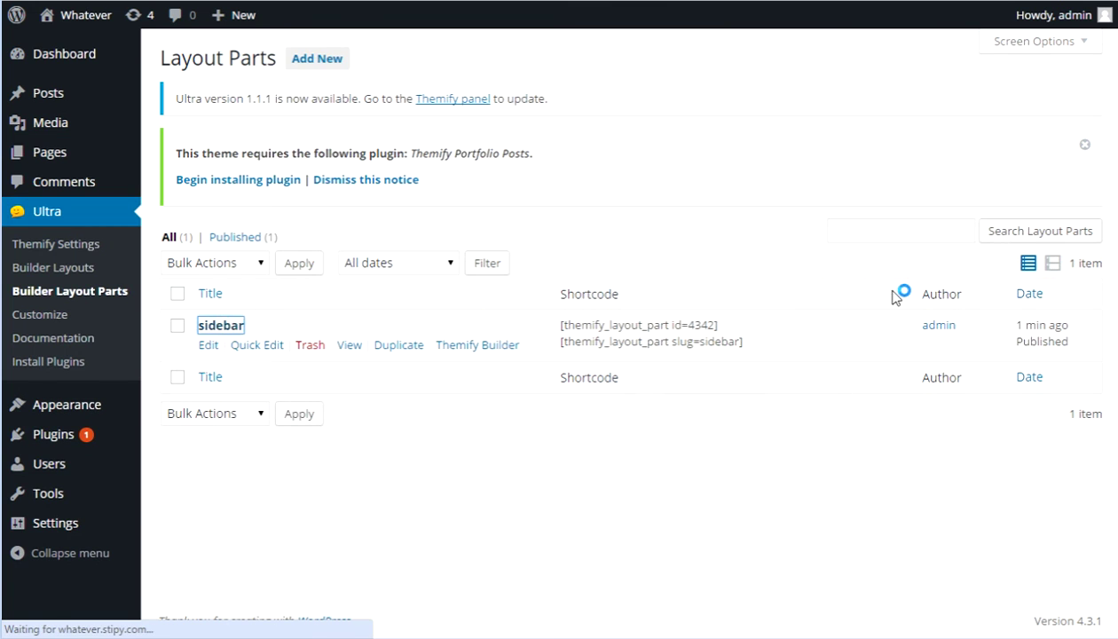
pyautogui.scroll(-4, 751, 332)
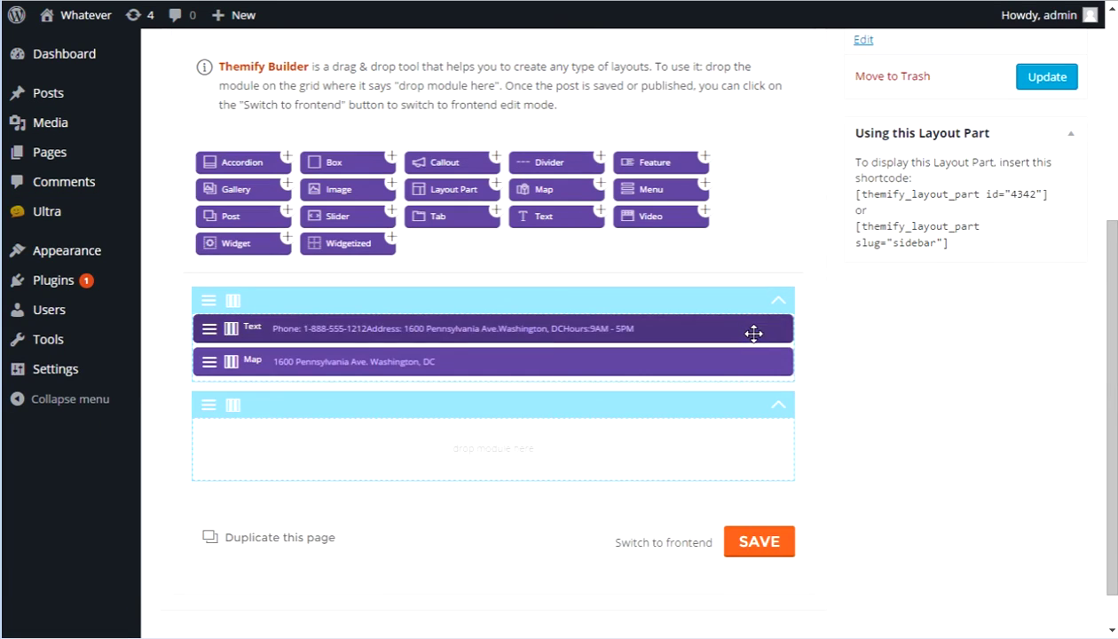
# Adjust the text formatting in the styling of the sidebar's Text module and save the module
pyautogui.moveTo(205, 327)
pyautogui.click(209, 358)
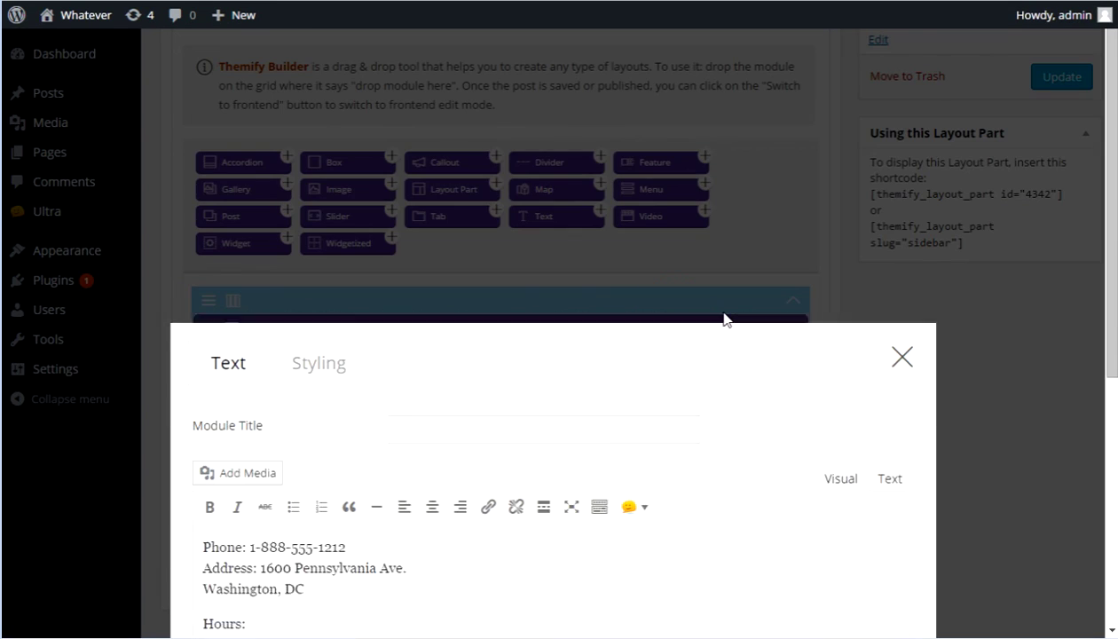
pyautogui.click(320, 131)
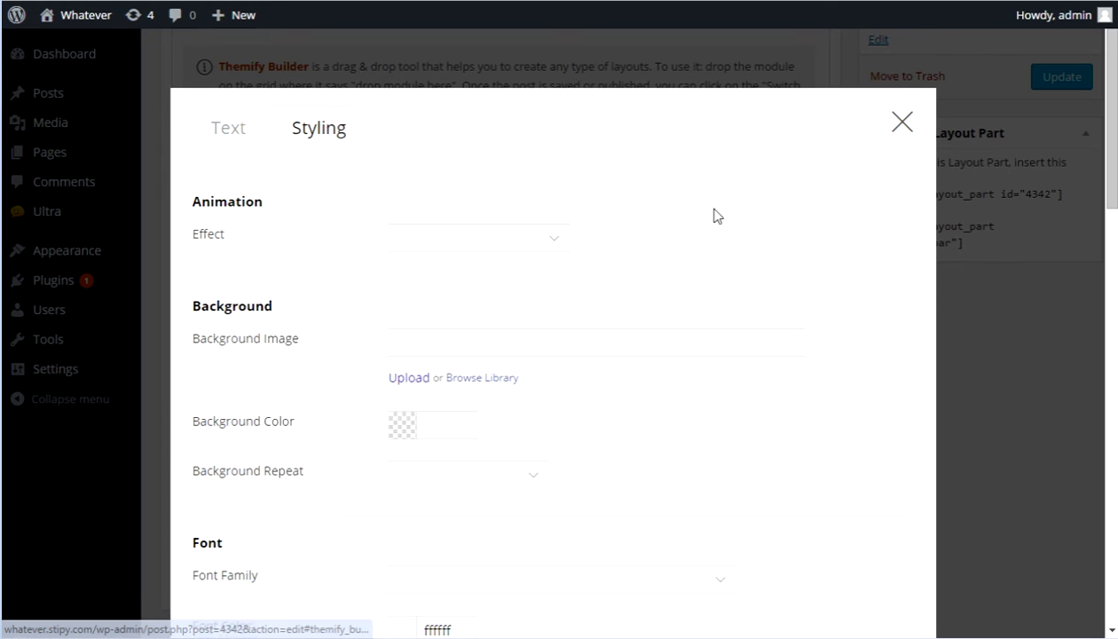
pyautogui.scroll(-4, 714, 227)
pyautogui.click(521, 426)
pyautogui.scroll(-10, 817, 342)
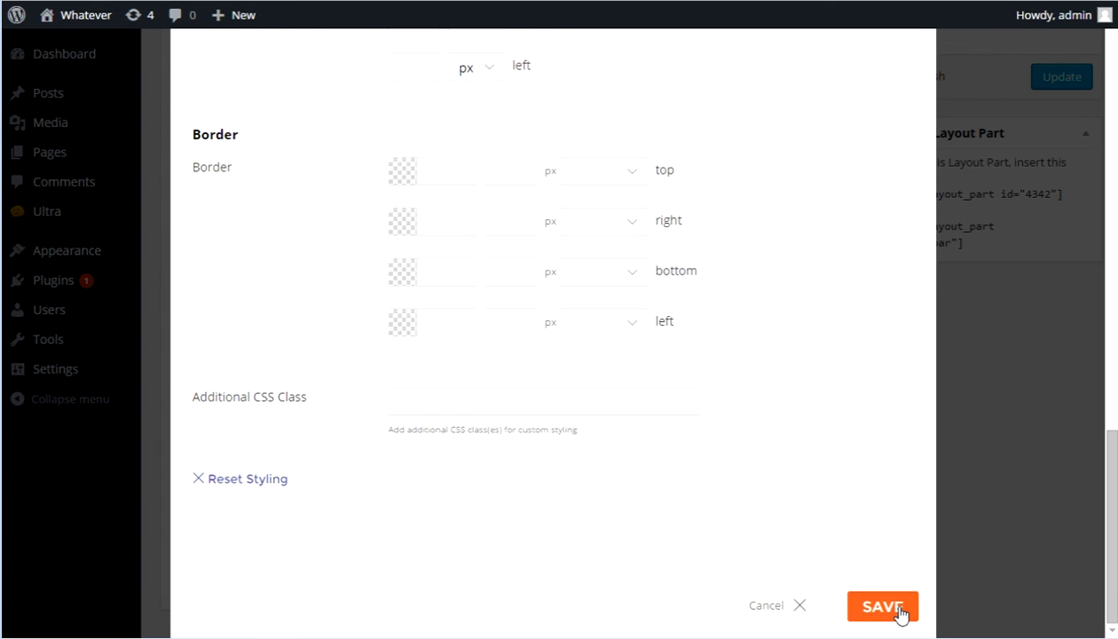
pyautogui.click(903, 607)
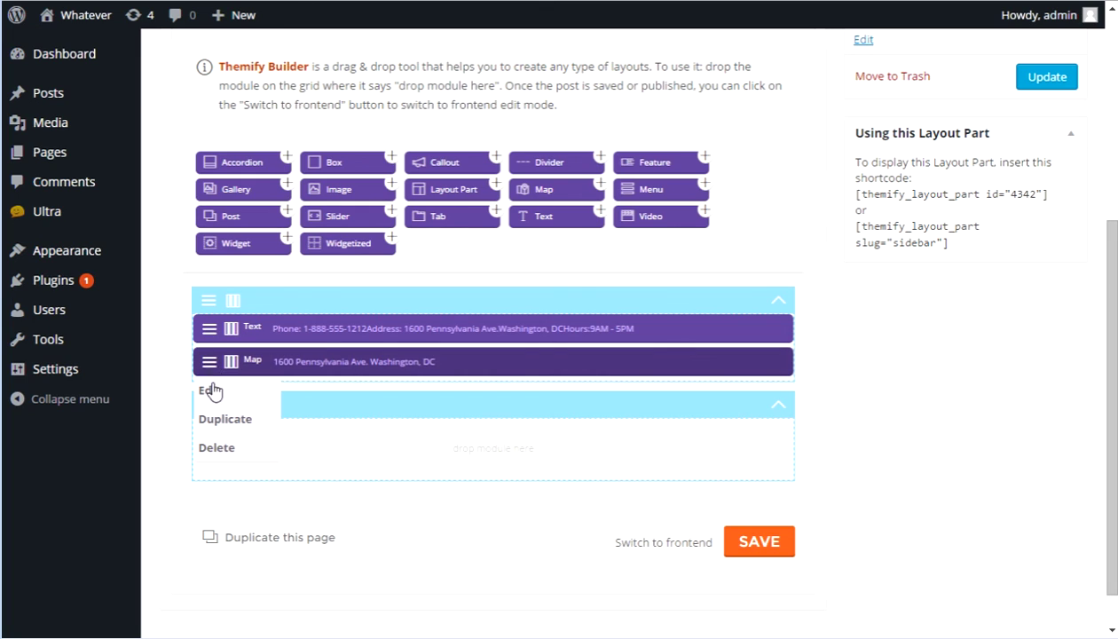
# Open the sidebar's Map module for editing and add a bottom margin in its styling
pyautogui.click(208, 392)
pyautogui.scroll(-5, 801, 374)
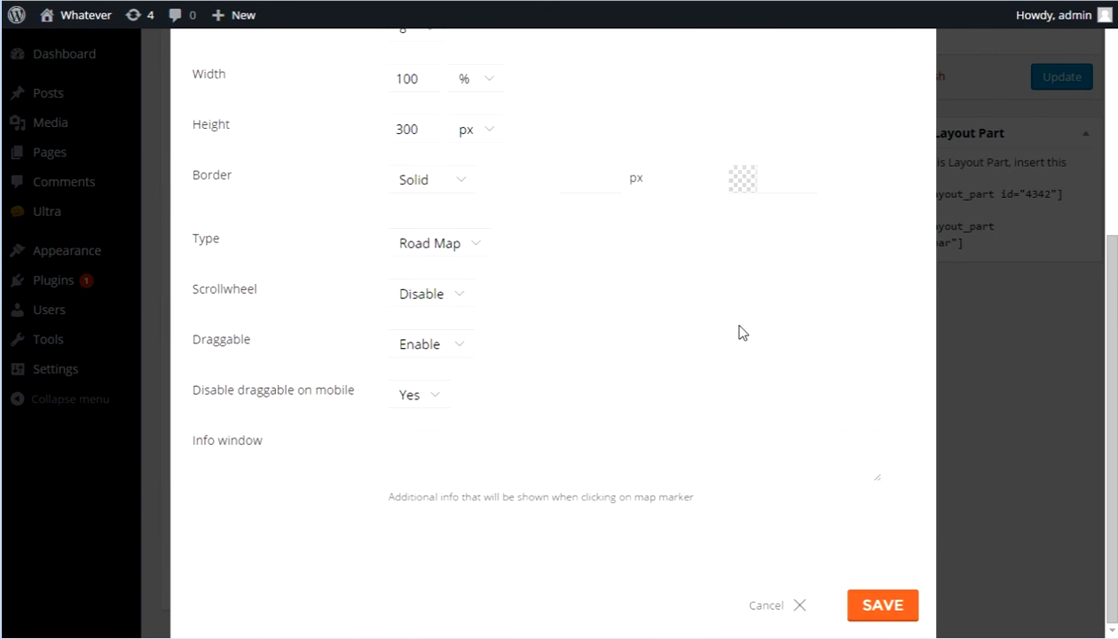
pyautogui.scroll(5, 753, 334)
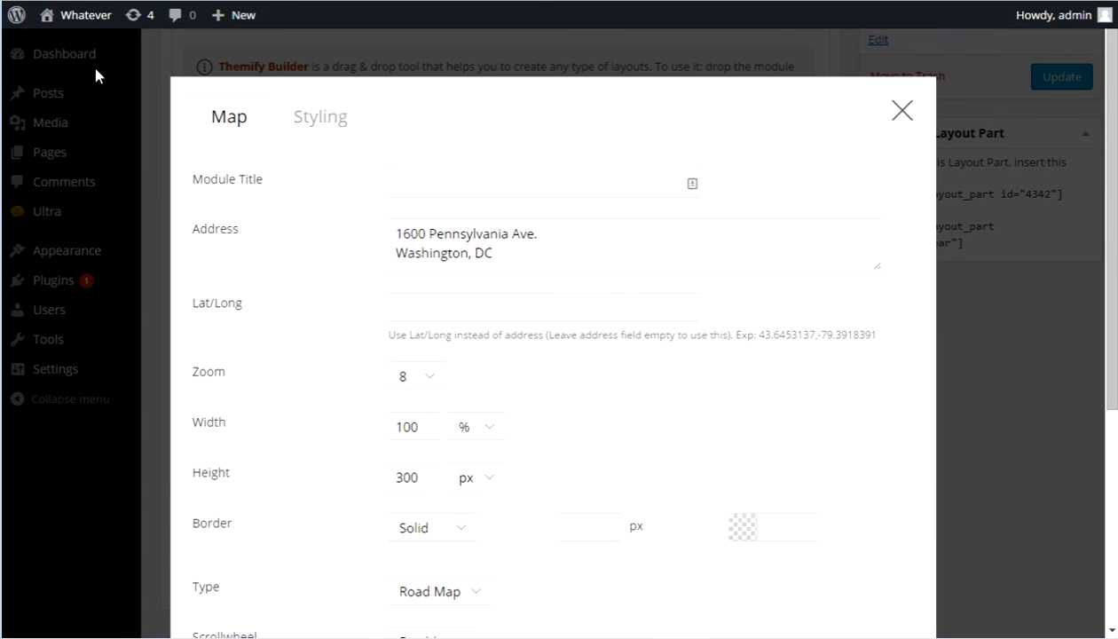
pyautogui.click(310, 113)
pyautogui.scroll(-10, 726, 447)
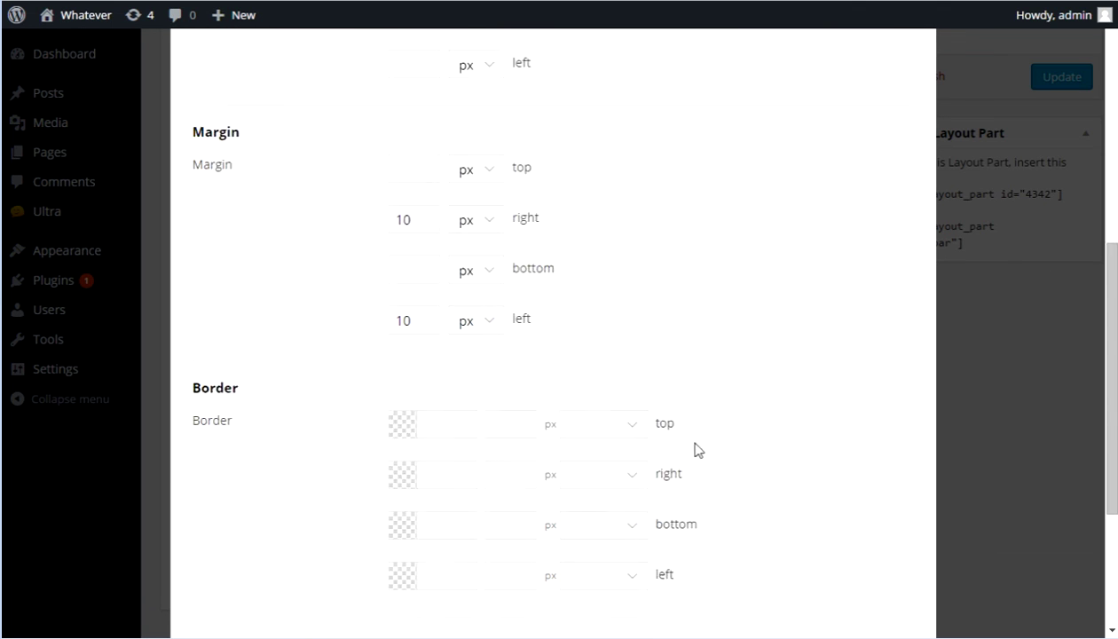
pyautogui.scroll(-2, 636, 369)
pyautogui.scroll(4, 612, 168)
pyautogui.click(408, 275)
pyautogui.scroll(-3, 714, 282)
pyautogui.scroll(9, 731, 282)
# Set the Map module's zoom to 10, then save the module and the layout part's builder content
pyautogui.click(251, 131)
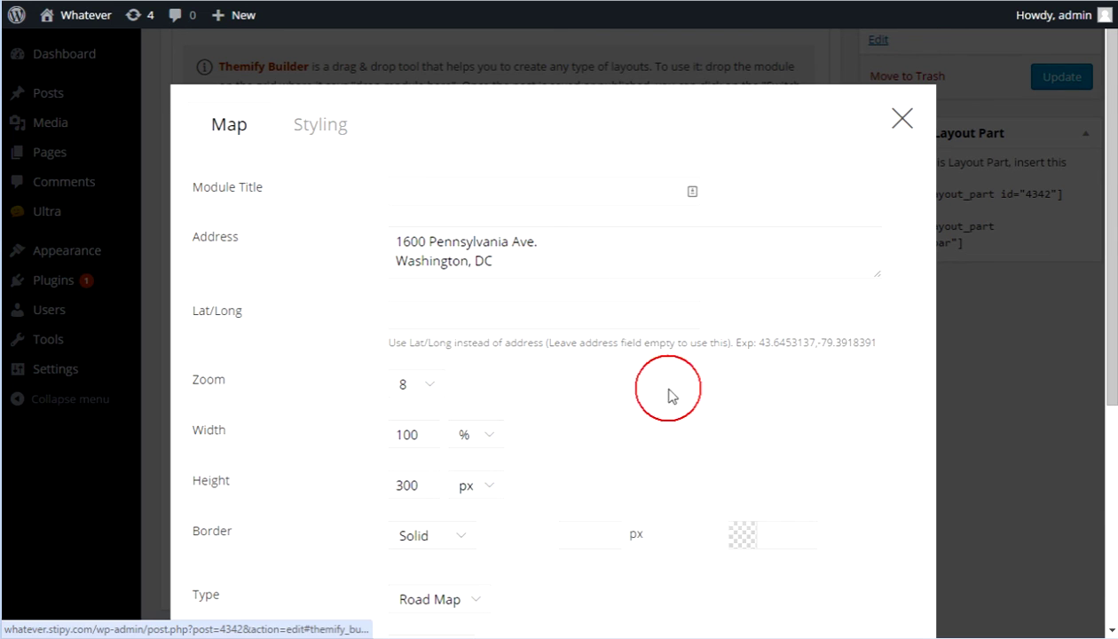
pyautogui.click(441, 384)
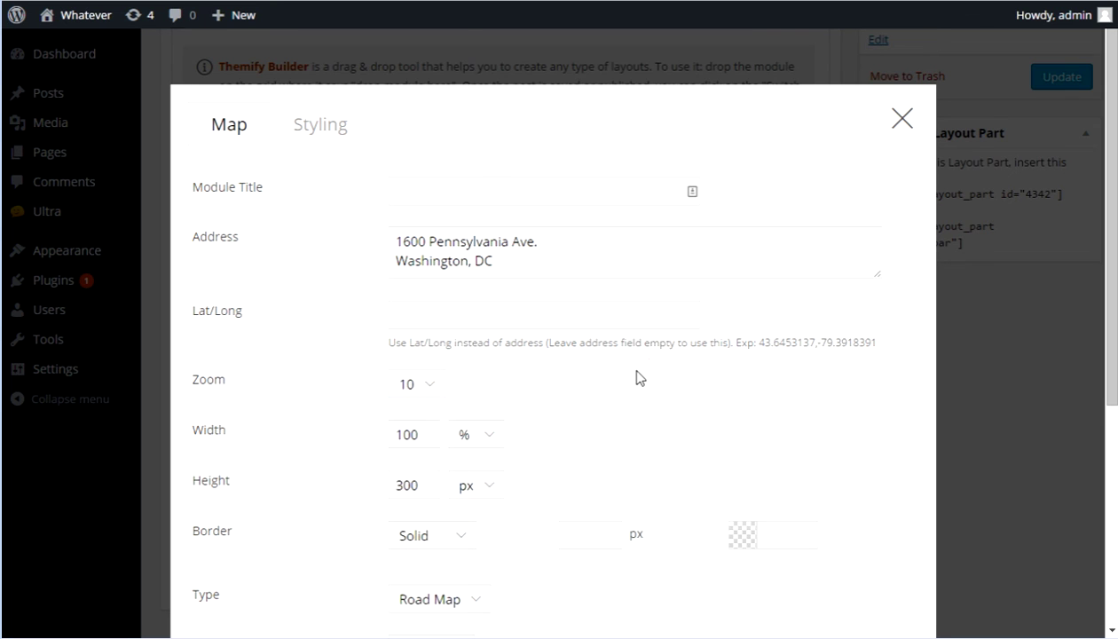
pyautogui.click(412, 576)
pyautogui.scroll(-1, 639, 377)
pyautogui.scroll(-3, 640, 377)
pyautogui.click(1027, 606)
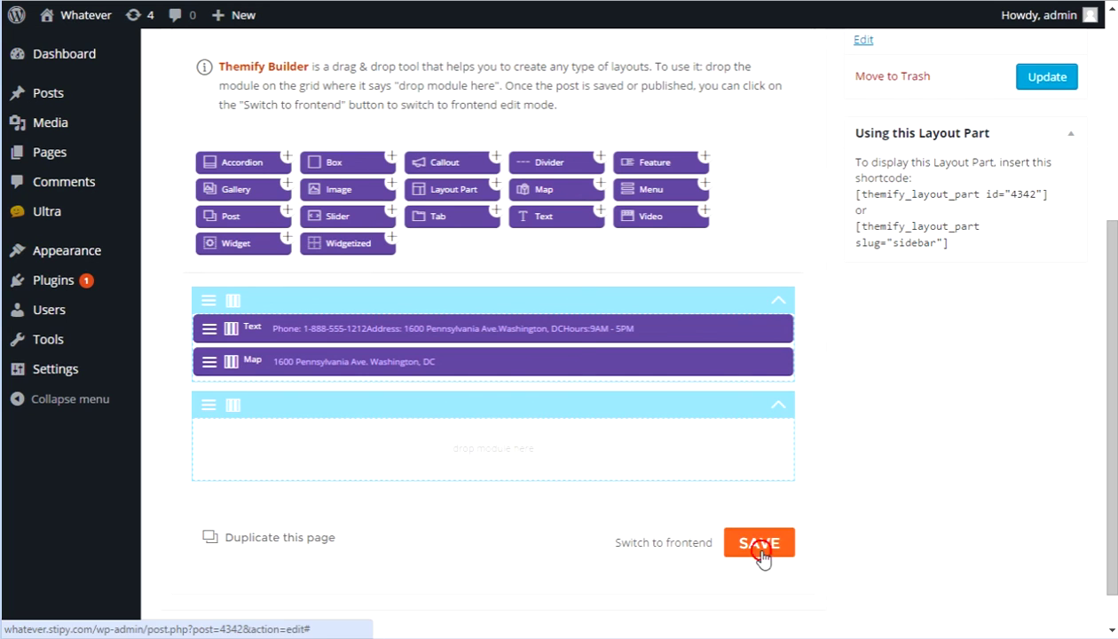
pyautogui.click(761, 554)
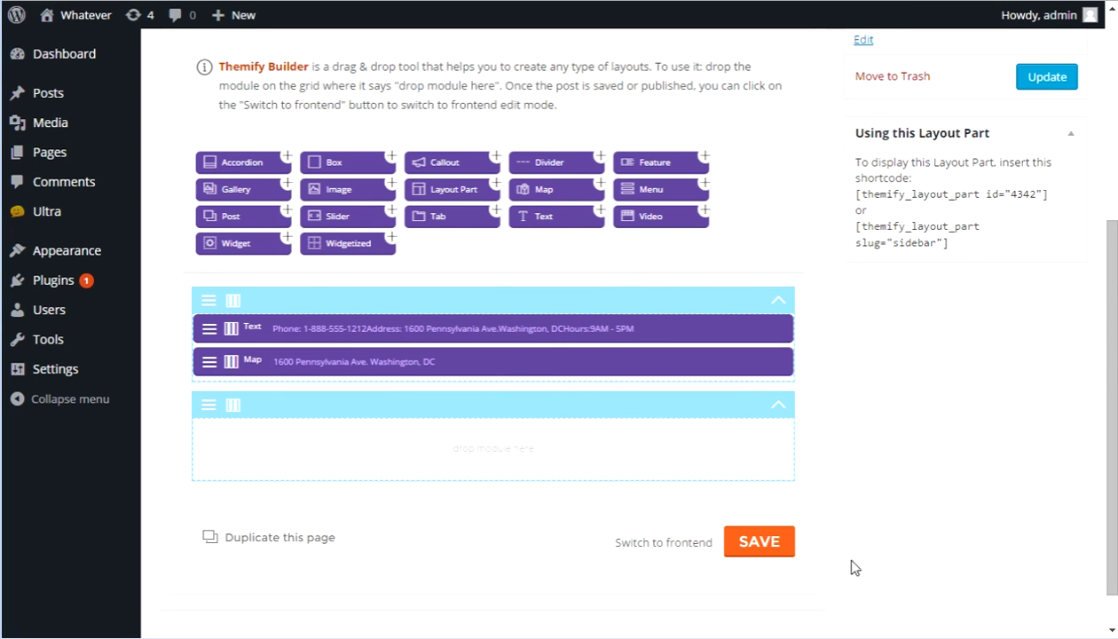
pyautogui.click(764, 545)
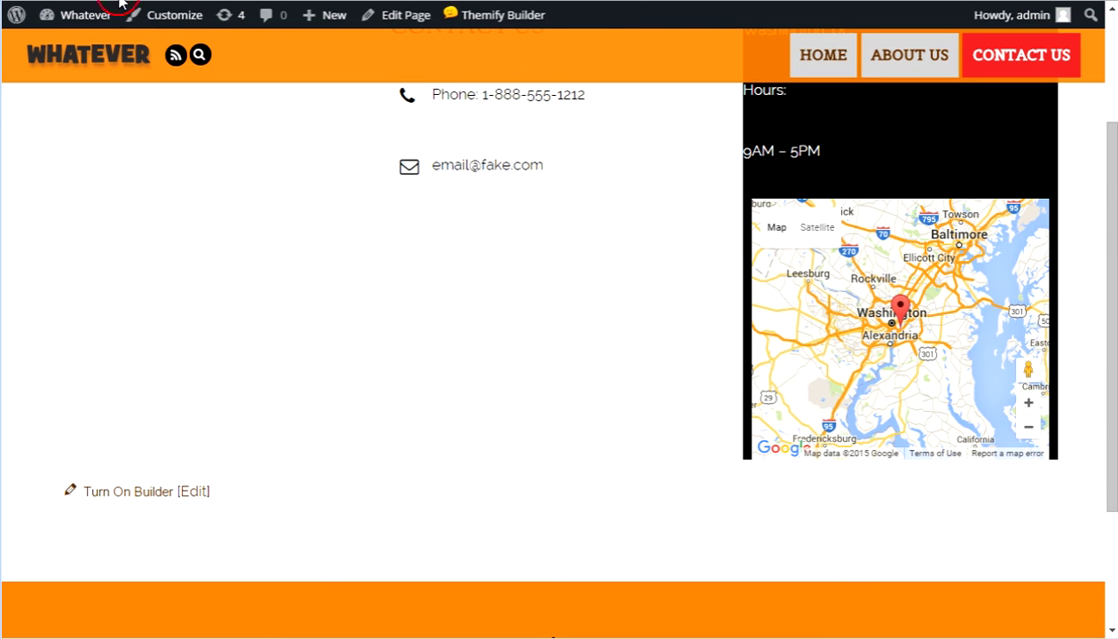
# Reload the live Contact Us page and examine the sidebar's text alignment, map zoom and spacing below the map
pyautogui.click(120, 4)
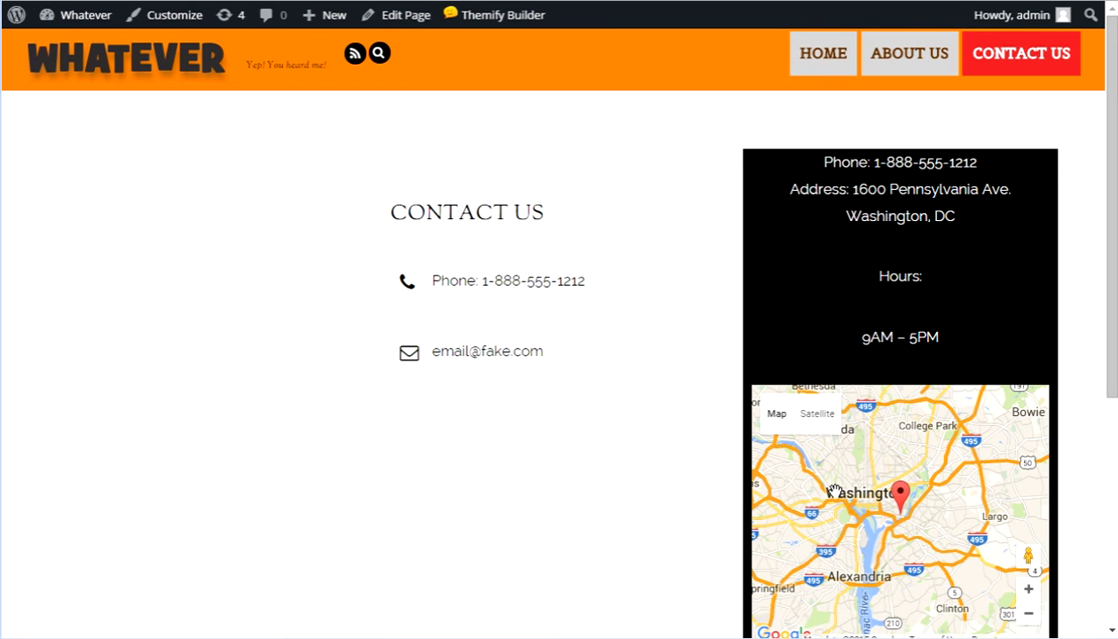
pyautogui.scroll(-1, 991, 217)
pyautogui.scroll(1, 1003, 235)
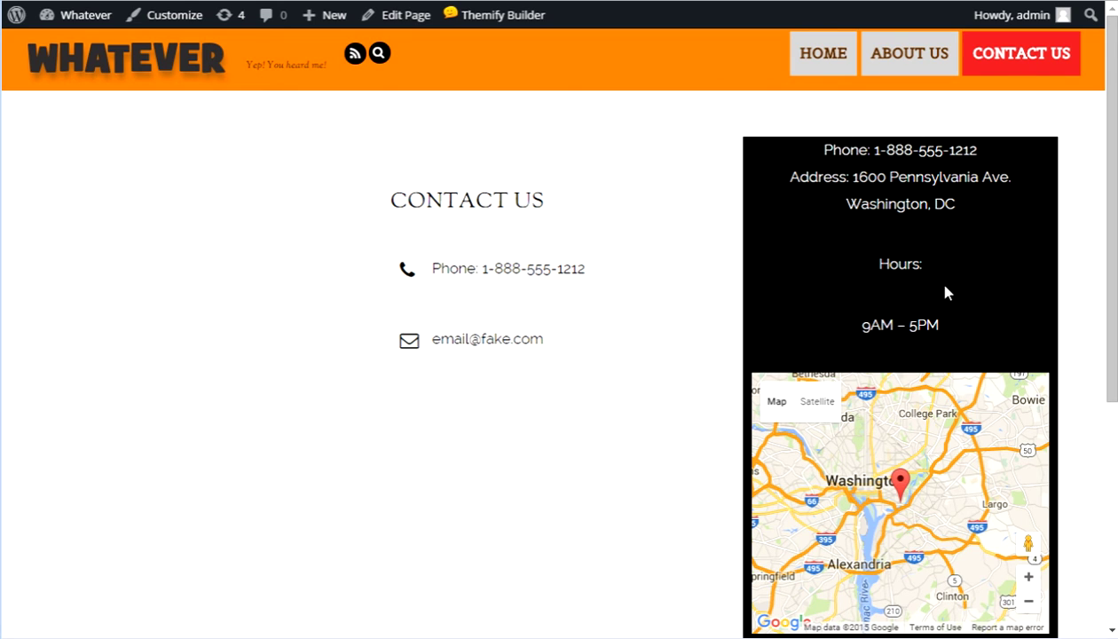
pyautogui.scroll(-4, 399, 512)
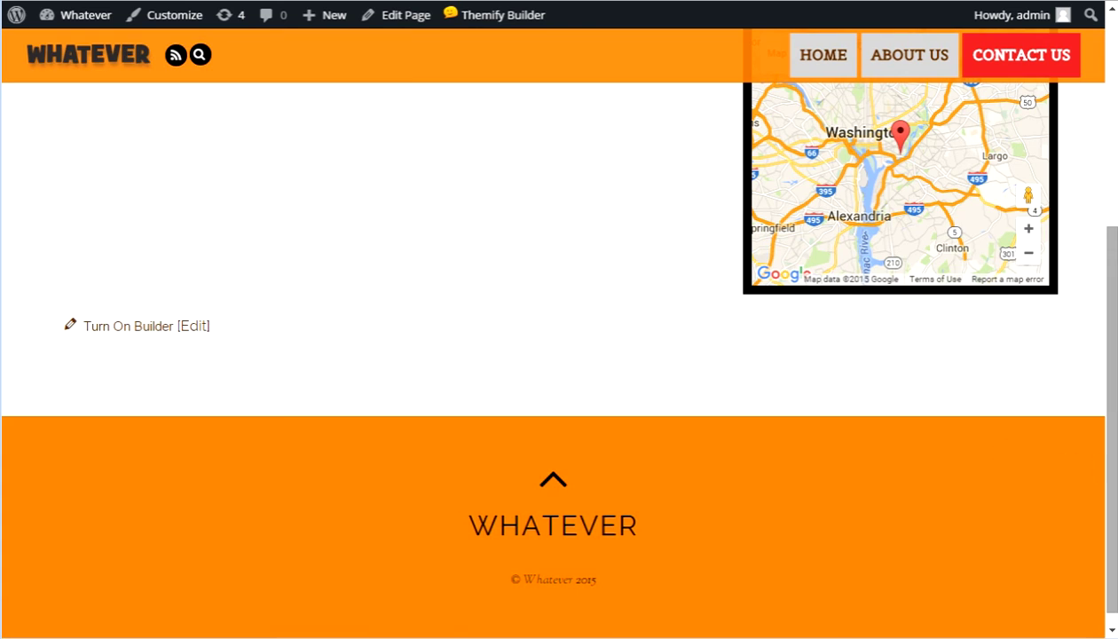
pyautogui.moveTo(1111, 458); pyautogui.dragTo(1110, 248)
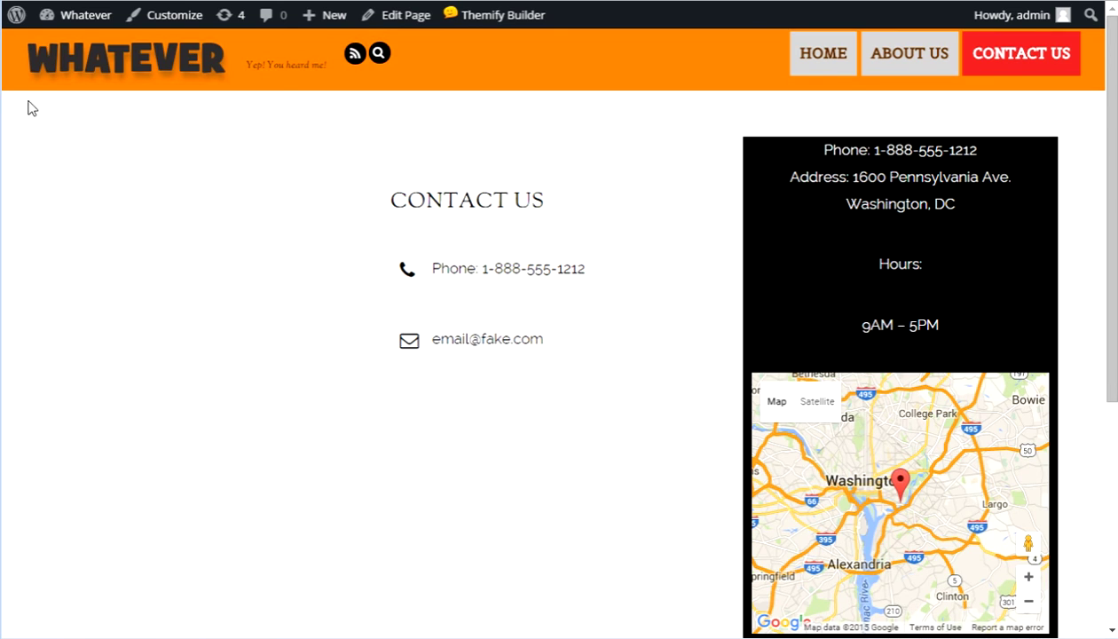